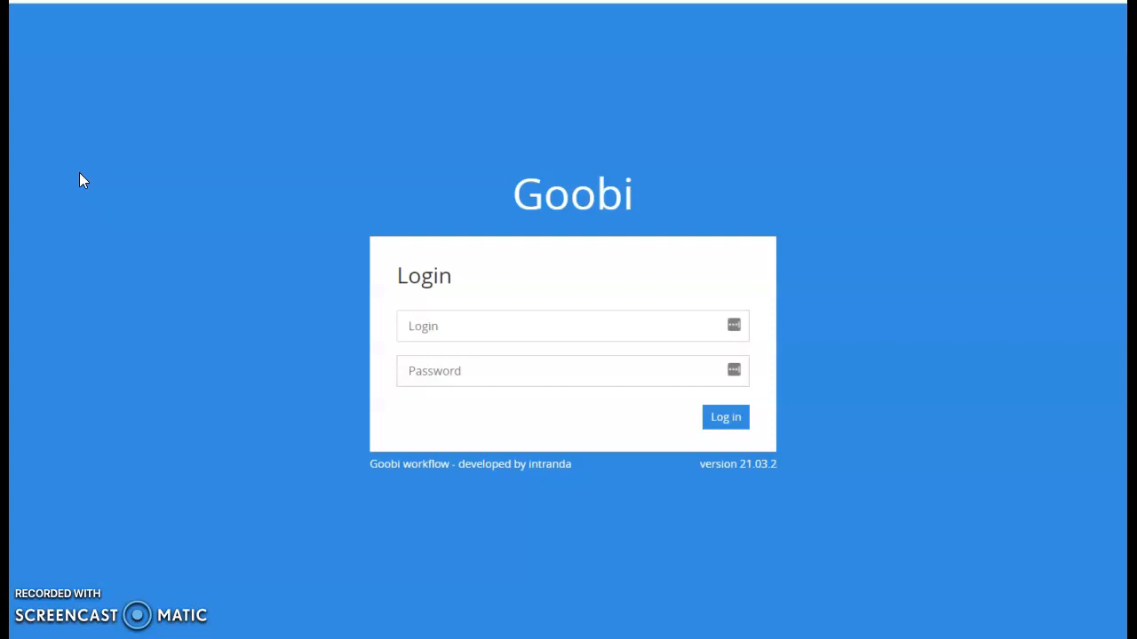
Log in with the administrator username and password, then dismiss Chrome's breach warning and save-password prompt
left_click(38, 34)
left_click(443, 334)
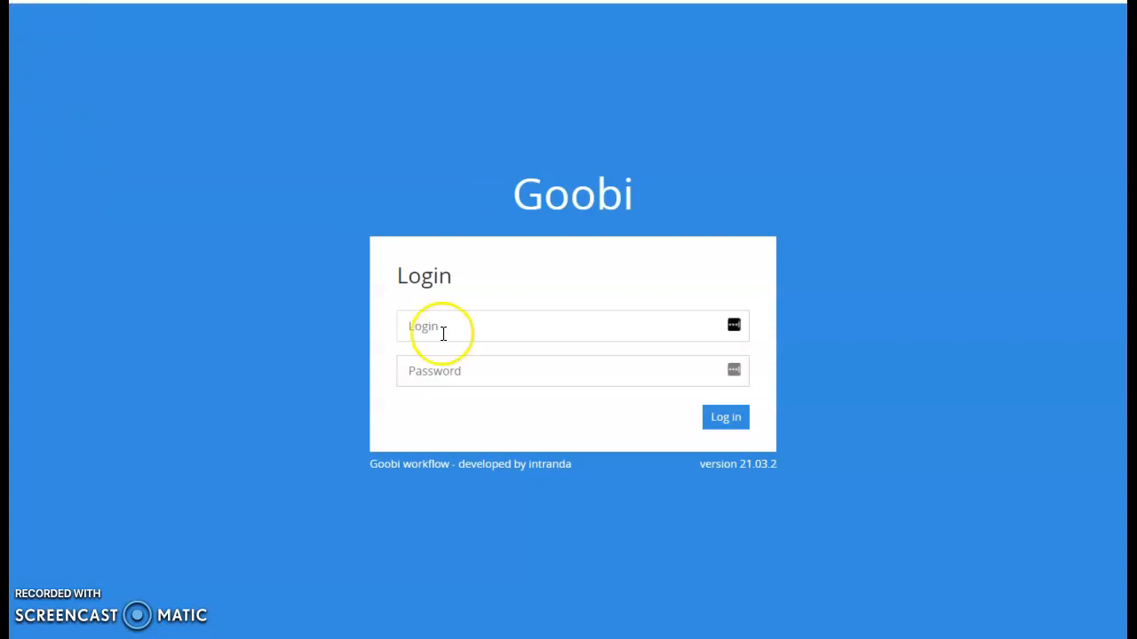
type("goobi")
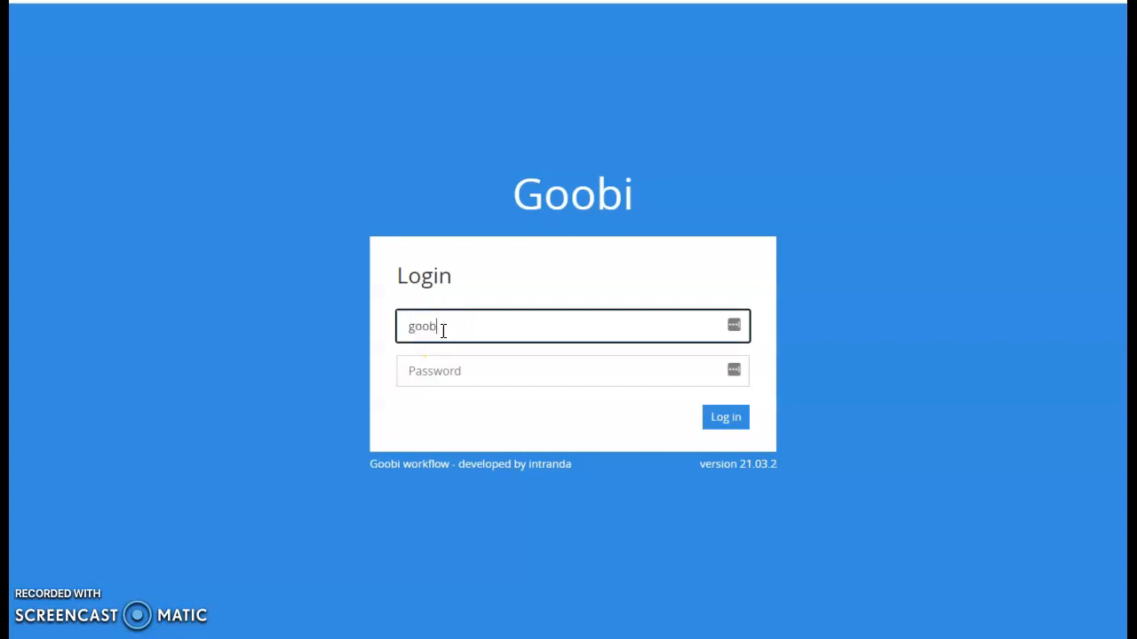
key("Tab")
type("goobi")
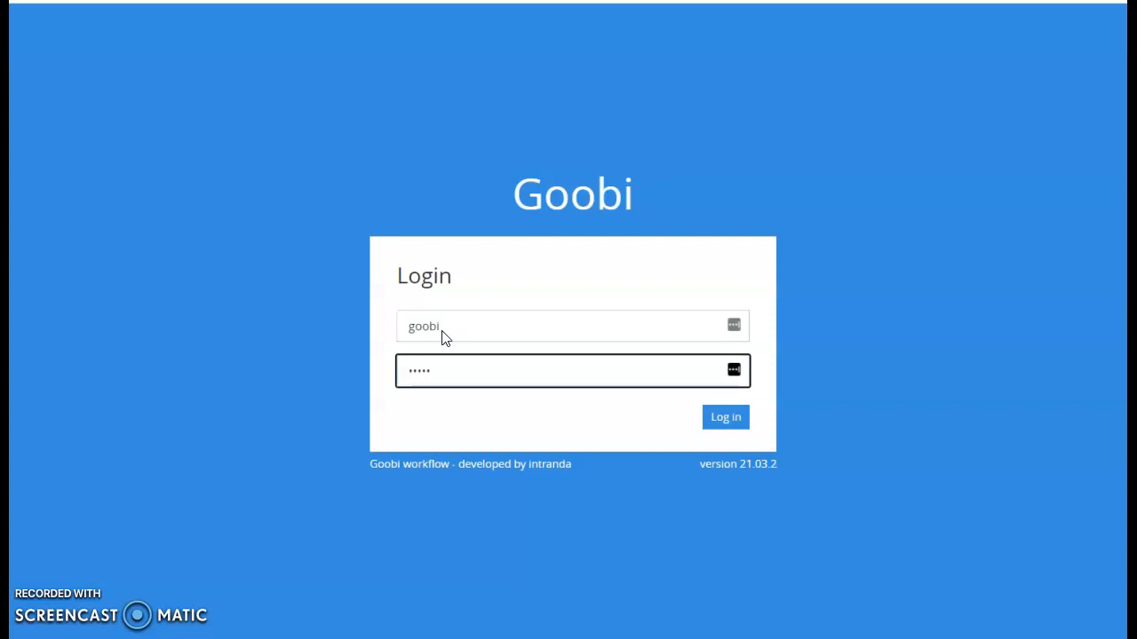
key("Return")
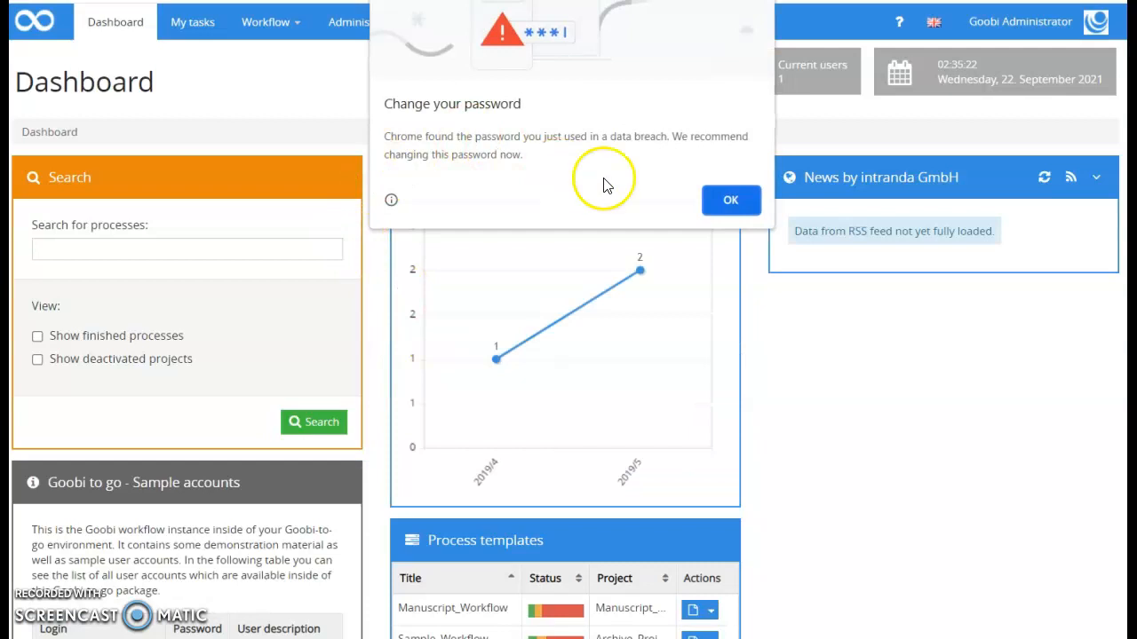
left_click(753, 207)
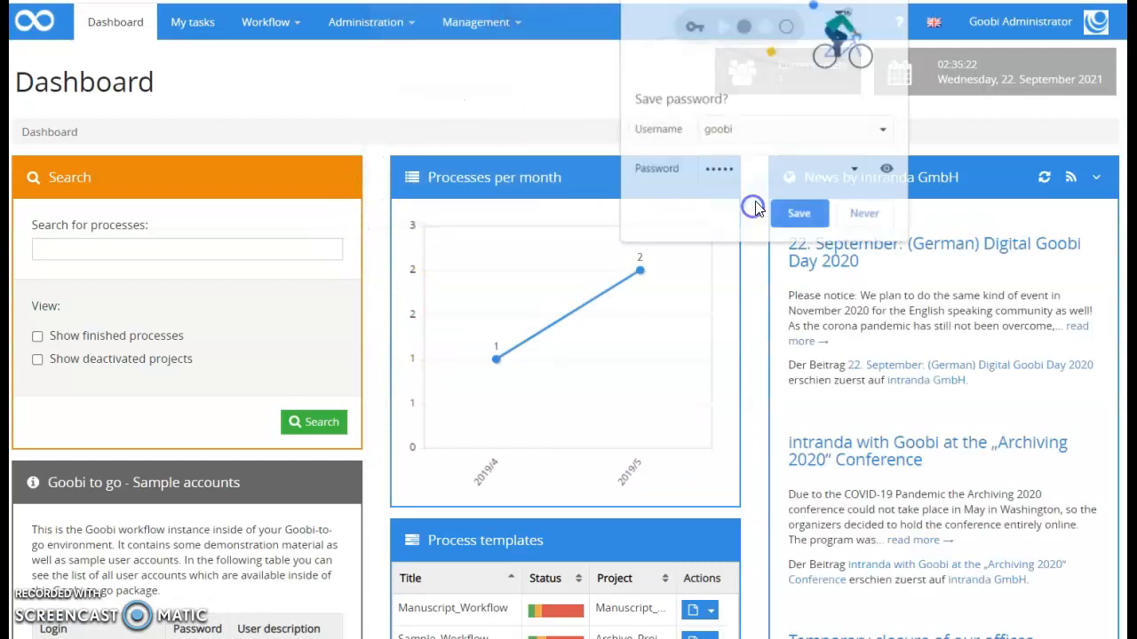
left_click(863, 213)
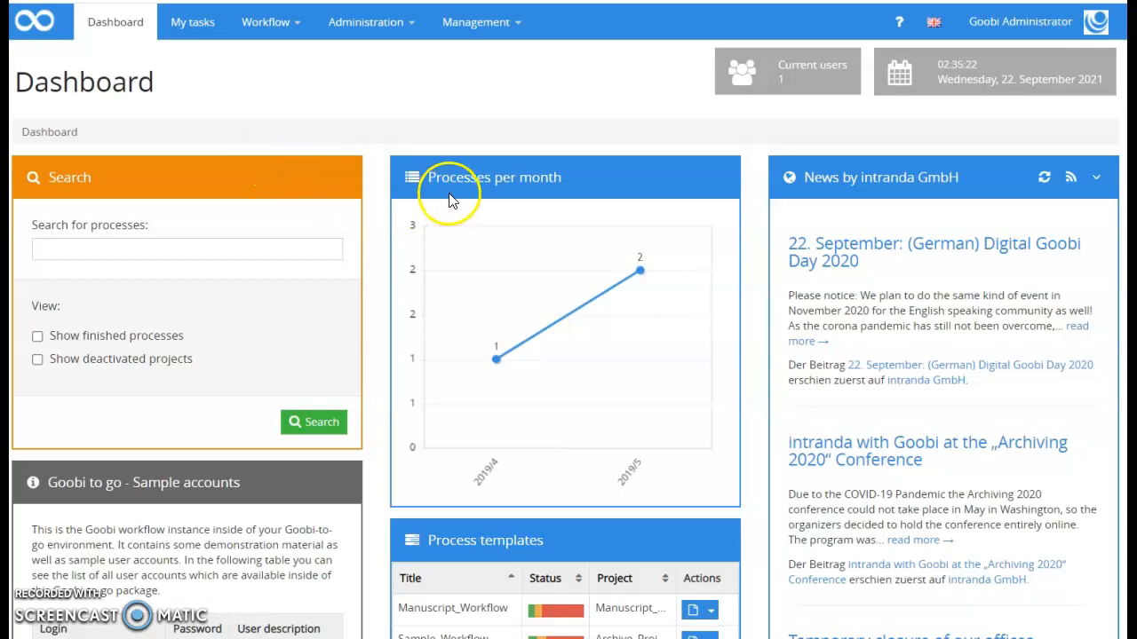
Open Workflow > Processes and read each process's completed and open tasks from its status bar
left_click(282, 25)
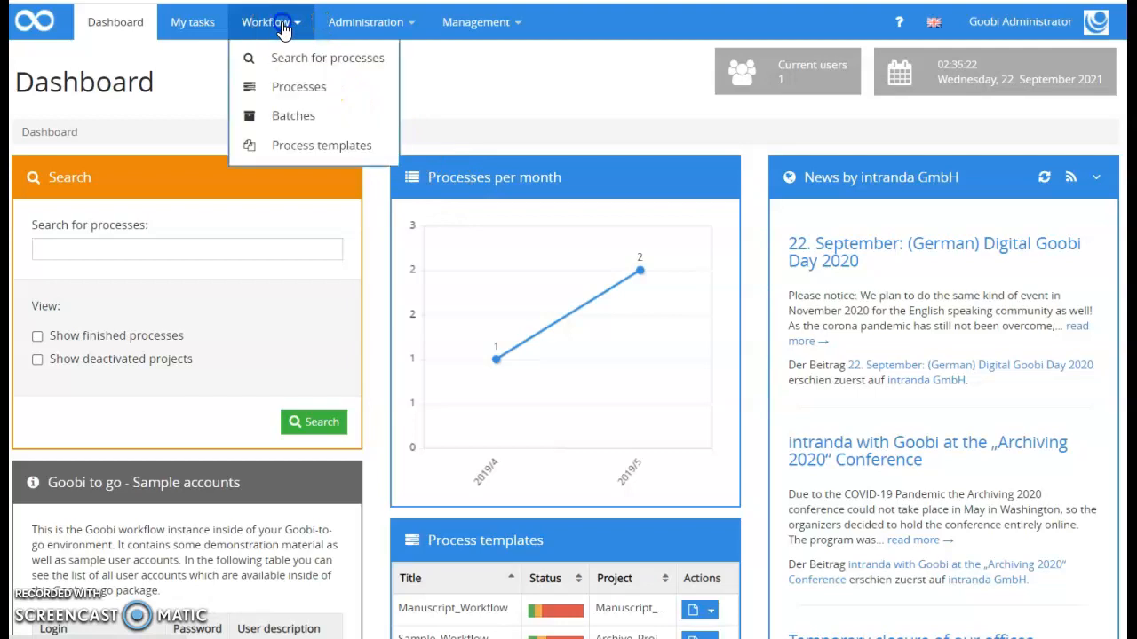
left_click(296, 87)
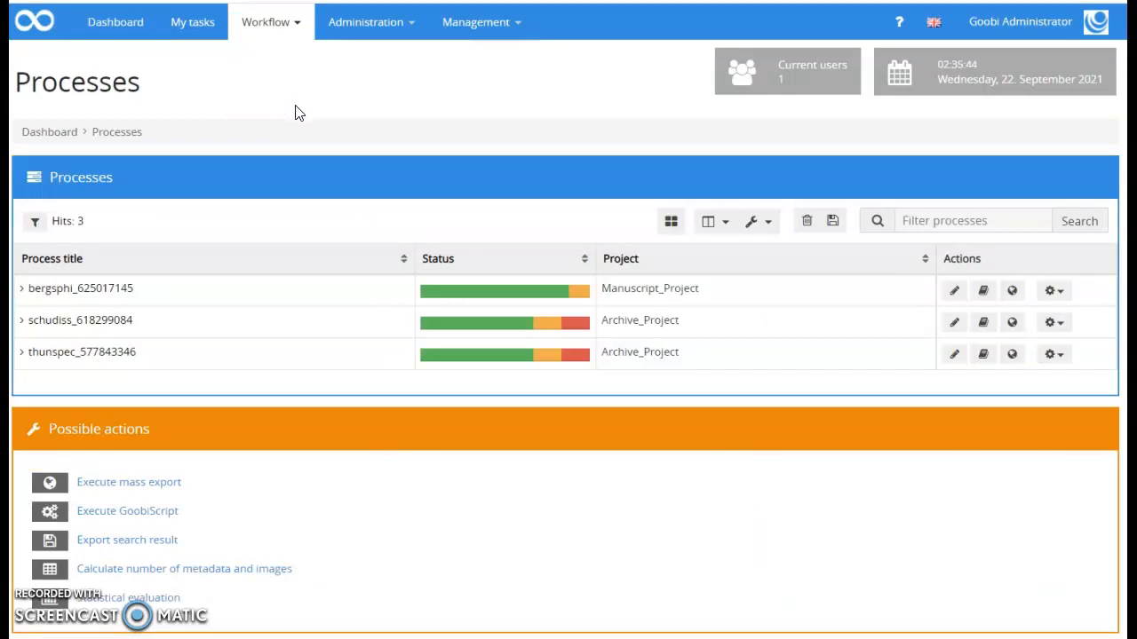
left_click(296, 27)
left_click(190, 71)
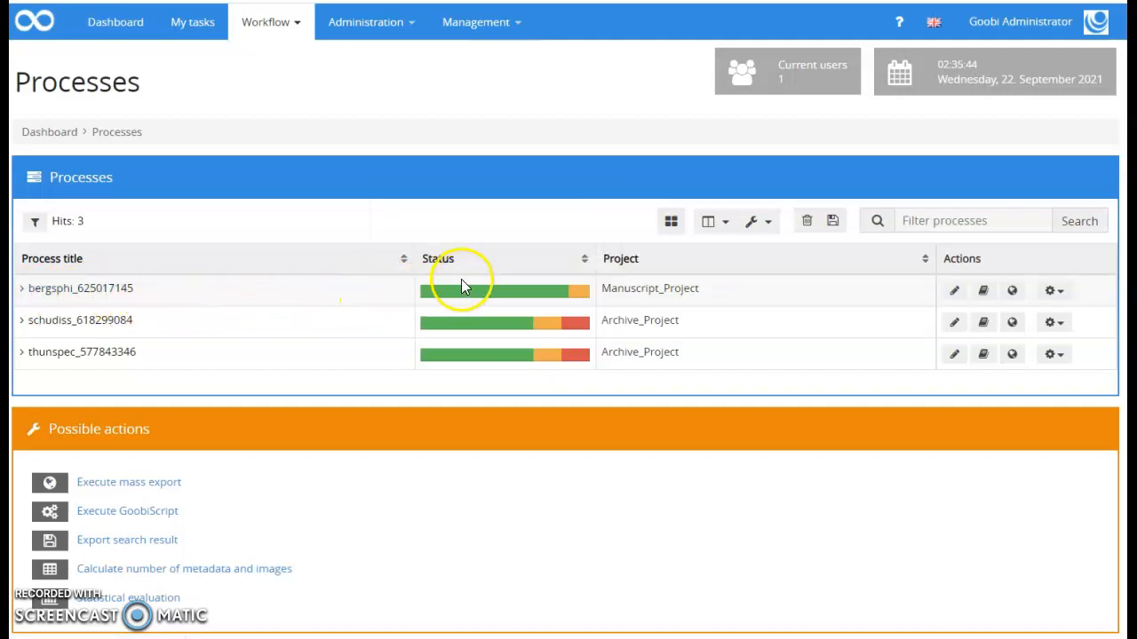
mouse_move(469, 294)
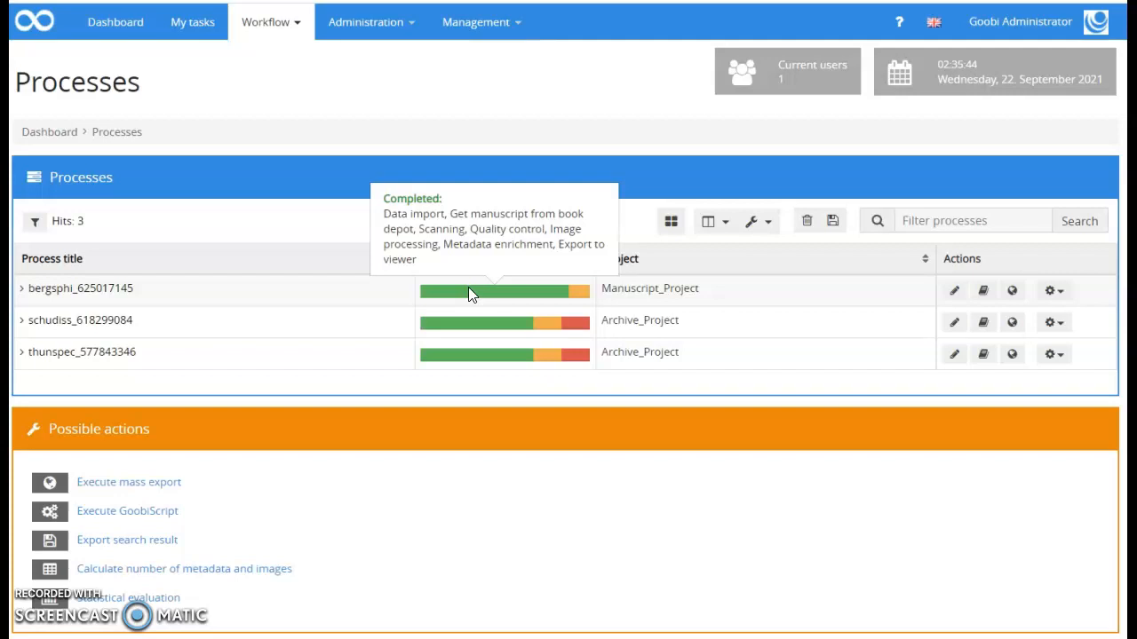
mouse_move(583, 292)
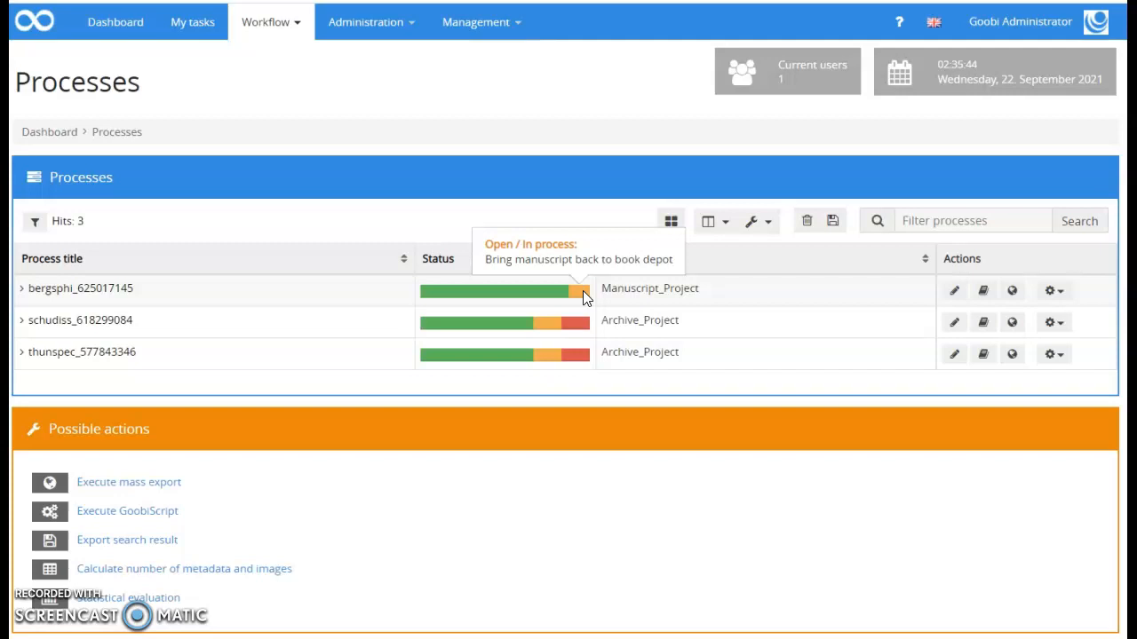
mouse_move(583, 323)
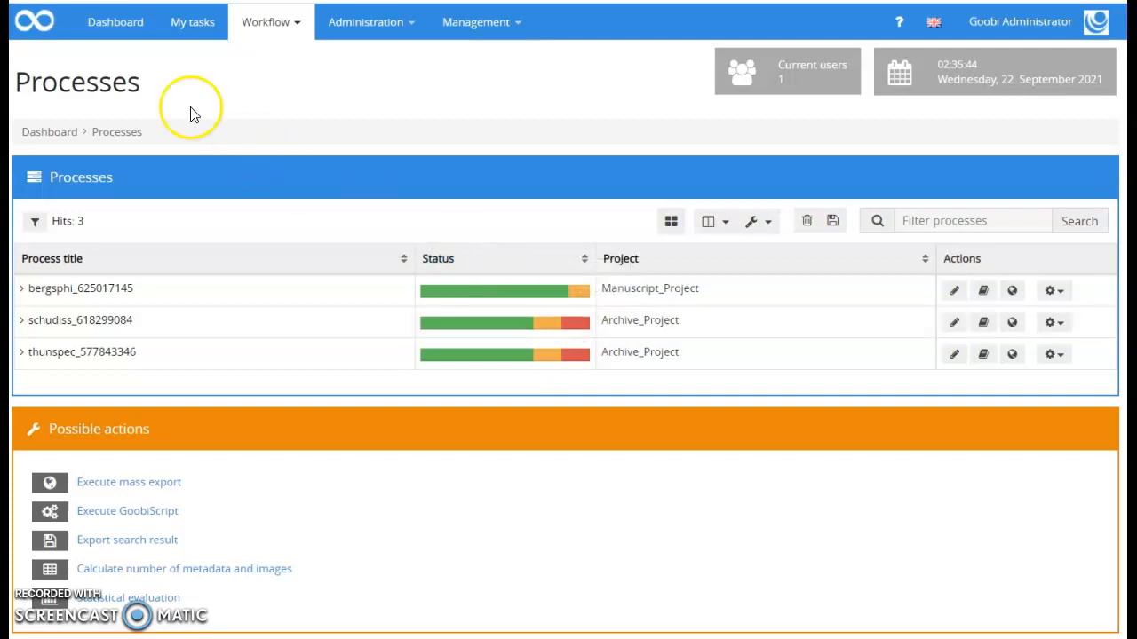
left_click(956, 293)
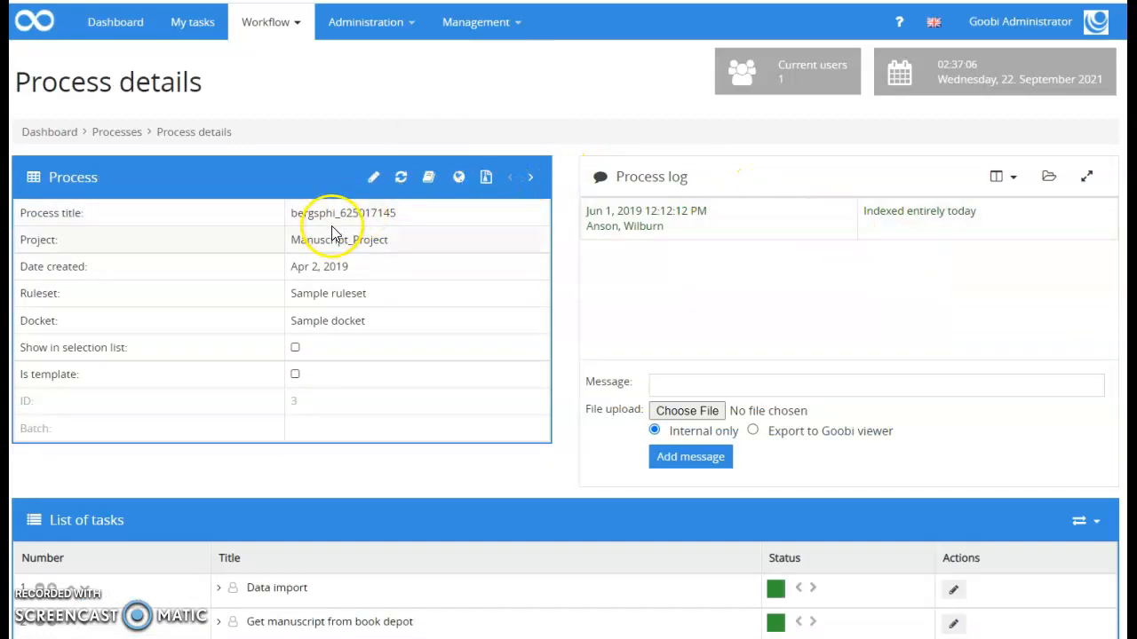
scroll(331, 226, "down", 2)
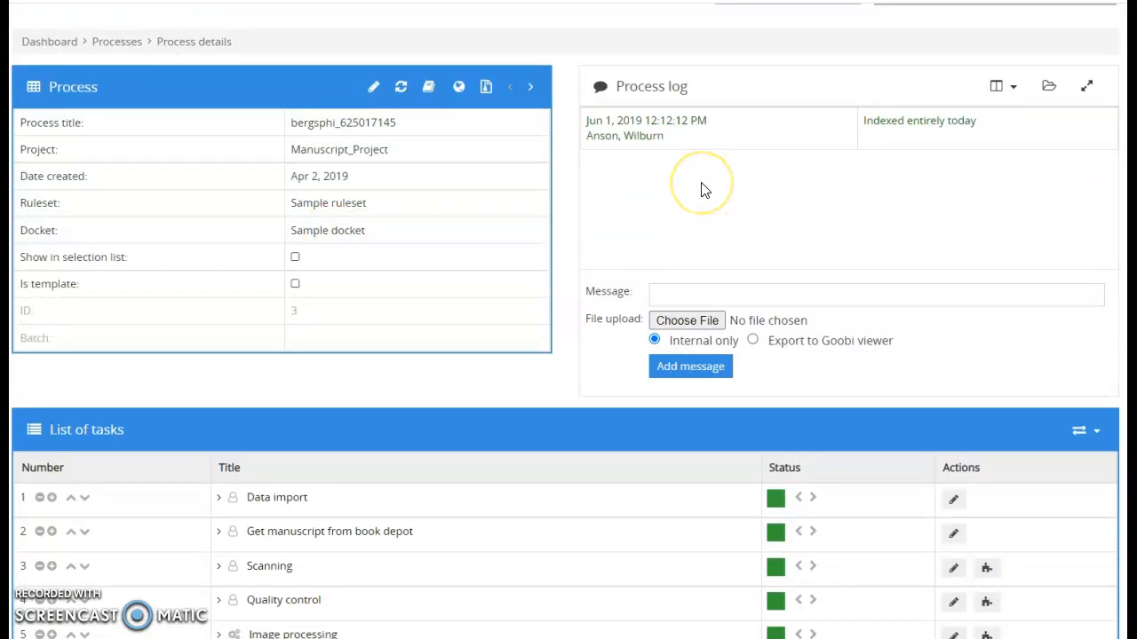
scroll(699, 190, "down", 5)
scroll(449, 139, "up", 1)
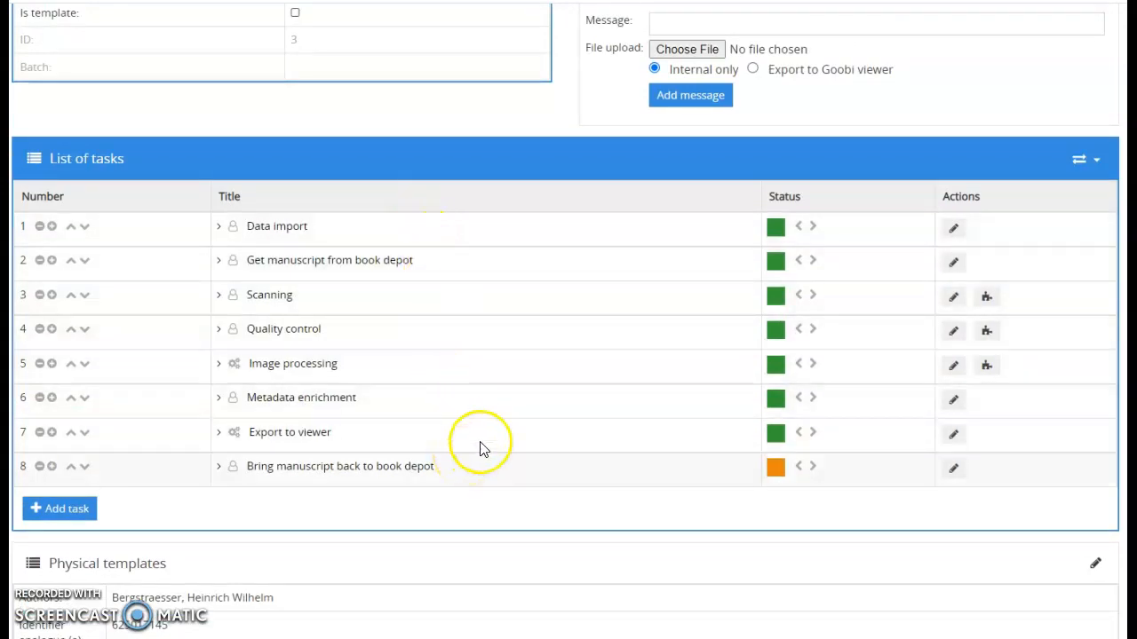
scroll(482, 449, "down", 3)
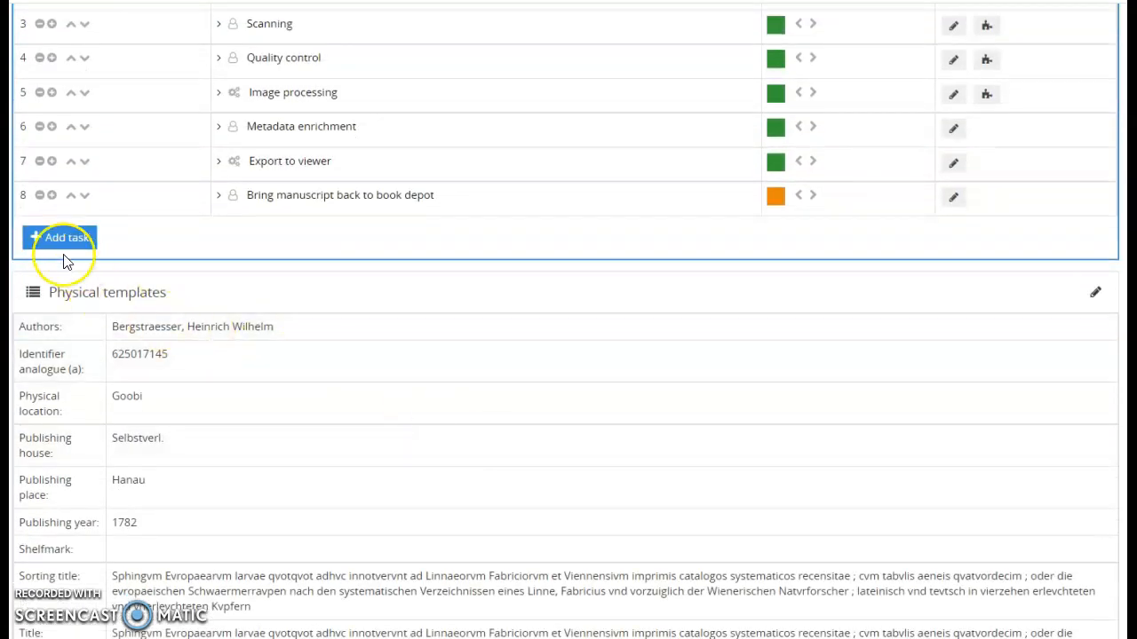
Add a ninth task and review its blank settings: order 9, Standard priority, Locked status
left_click(51, 246)
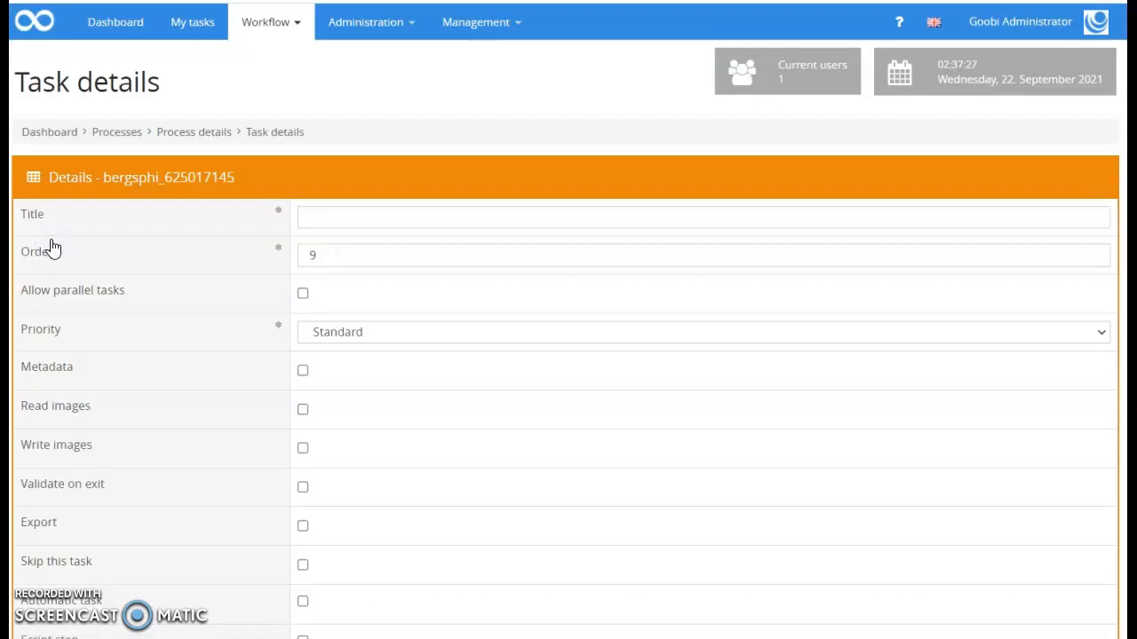
scroll(327, 208, "down", 1)
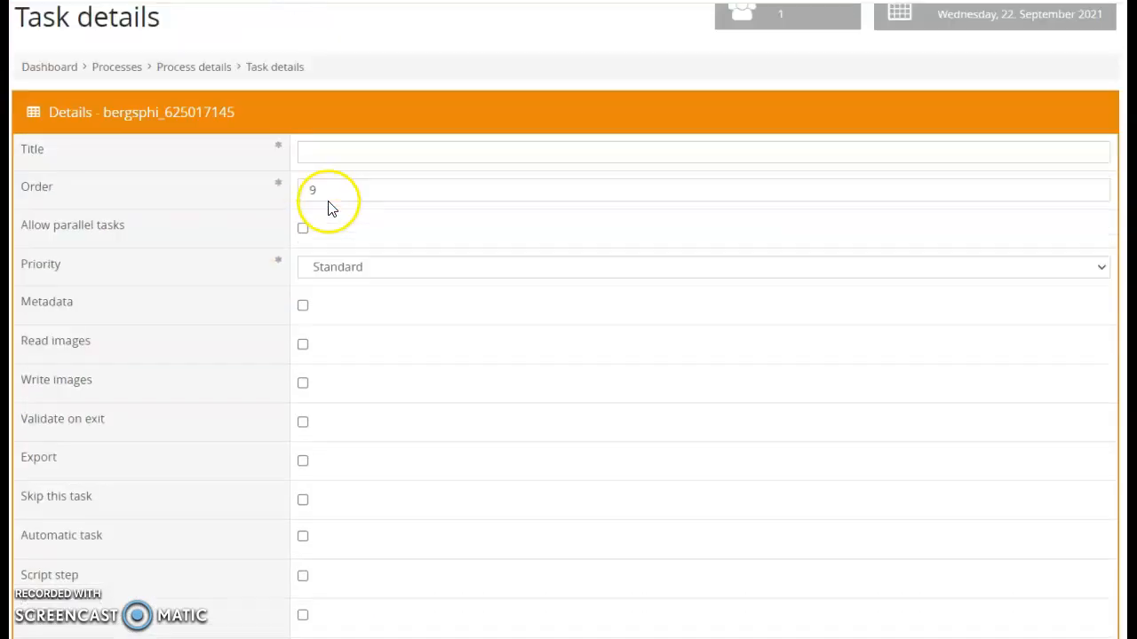
scroll(328, 210, "down", 2)
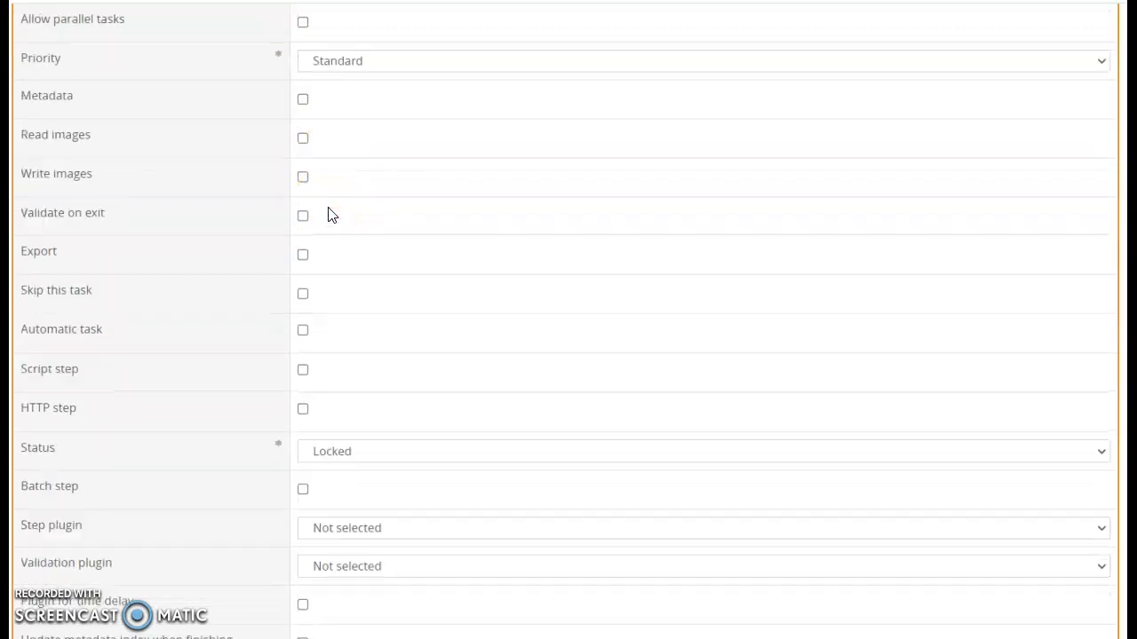
scroll(329, 214, "down", 2)
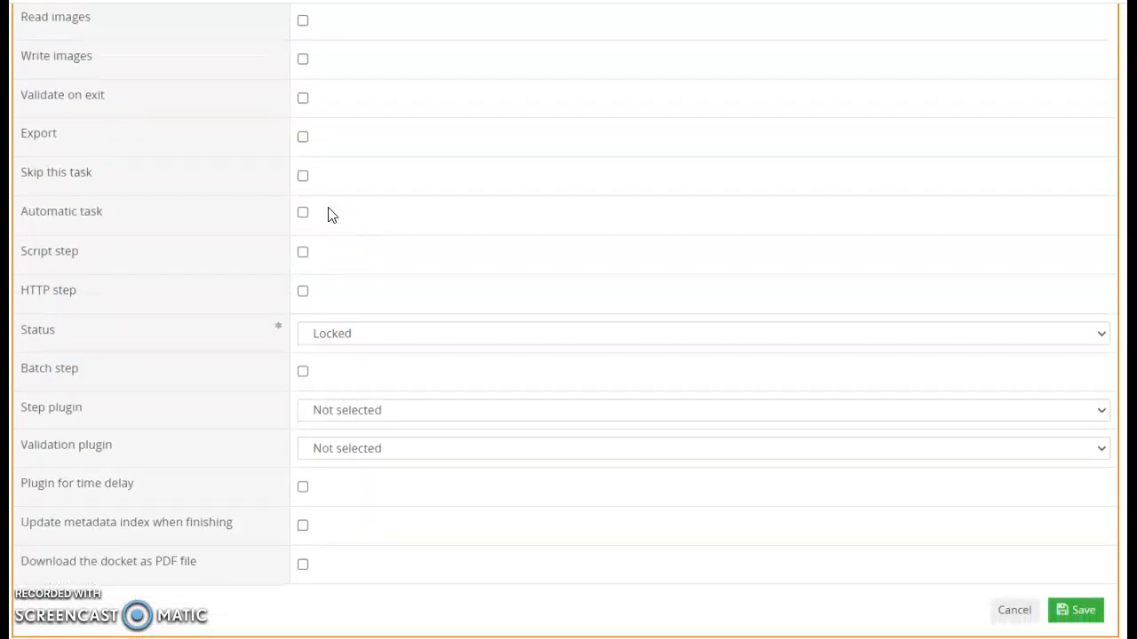
scroll(329, 215, "up", 1)
scroll(328, 215, "up", 2)
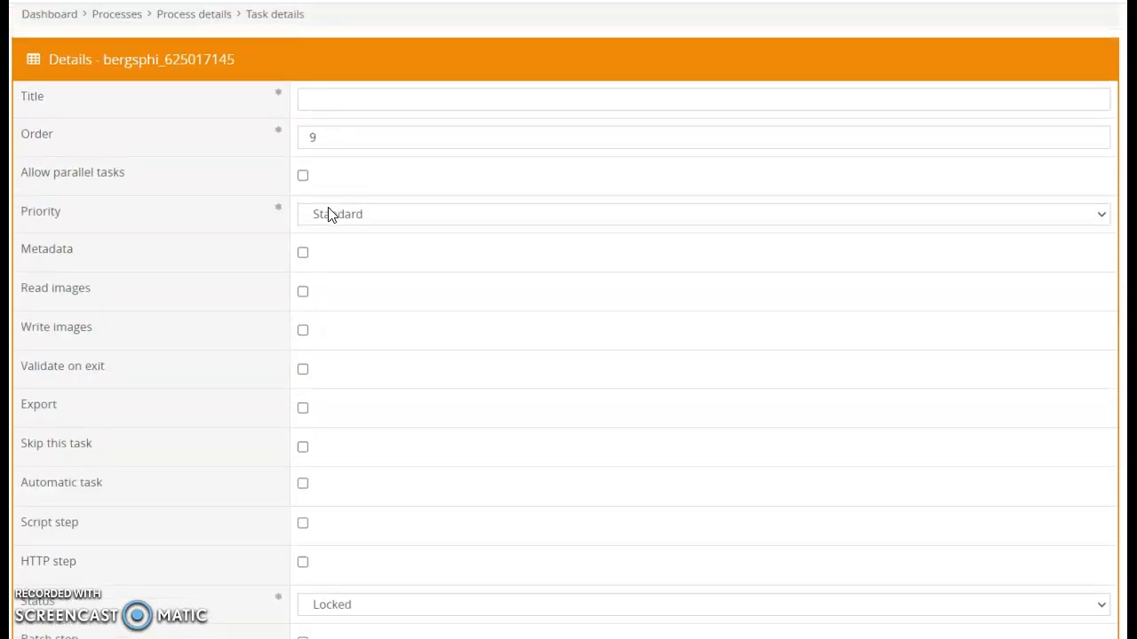
scroll(329, 215, "up", 1)
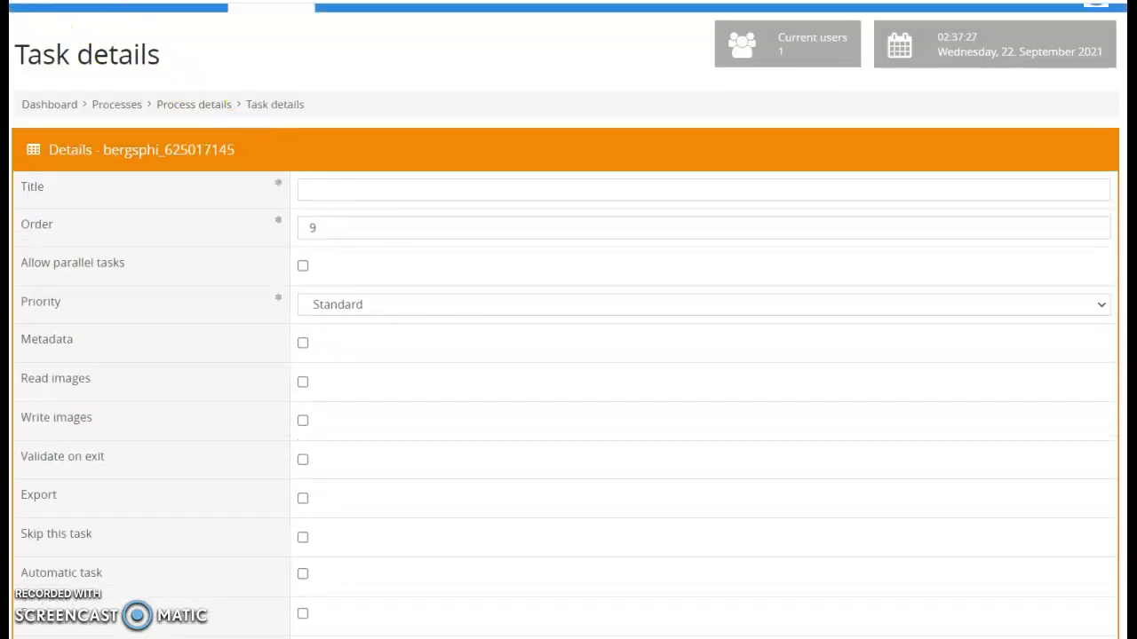
scroll(302, 226, "up", 1)
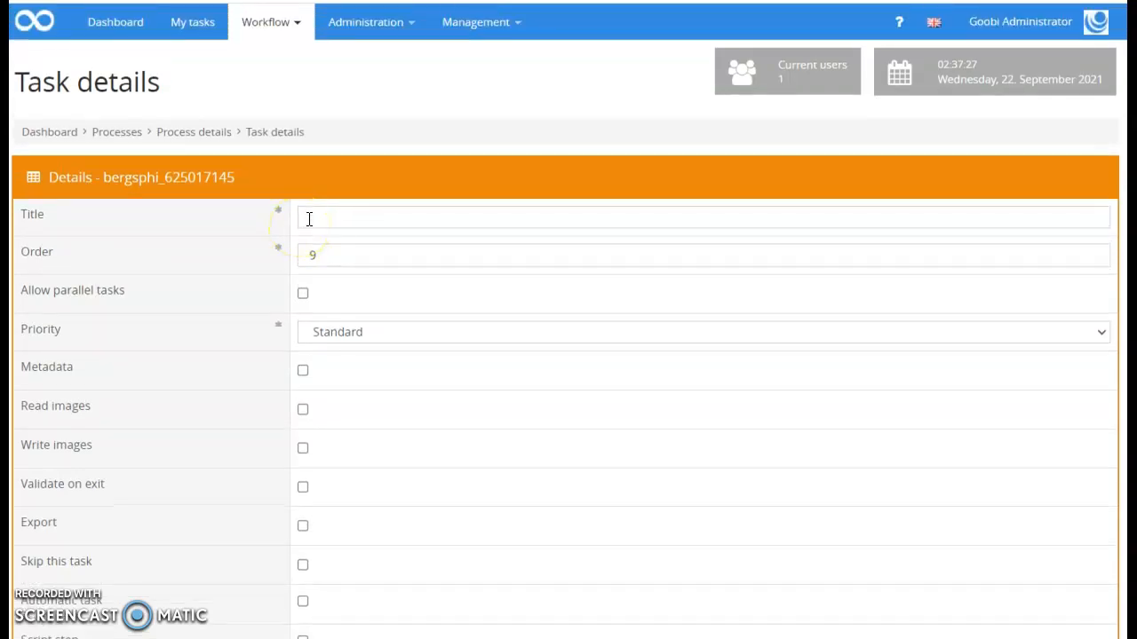
Go to Administration > User groups and expand Fall Interns: no users, nine rights including Batches
left_click(356, 23)
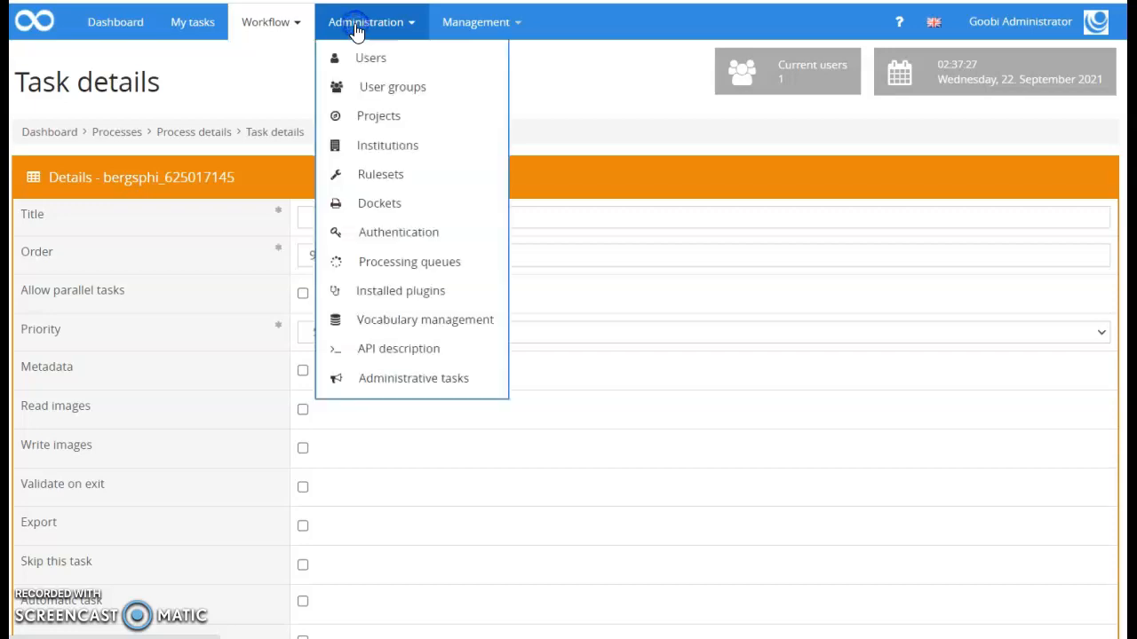
left_click(378, 89)
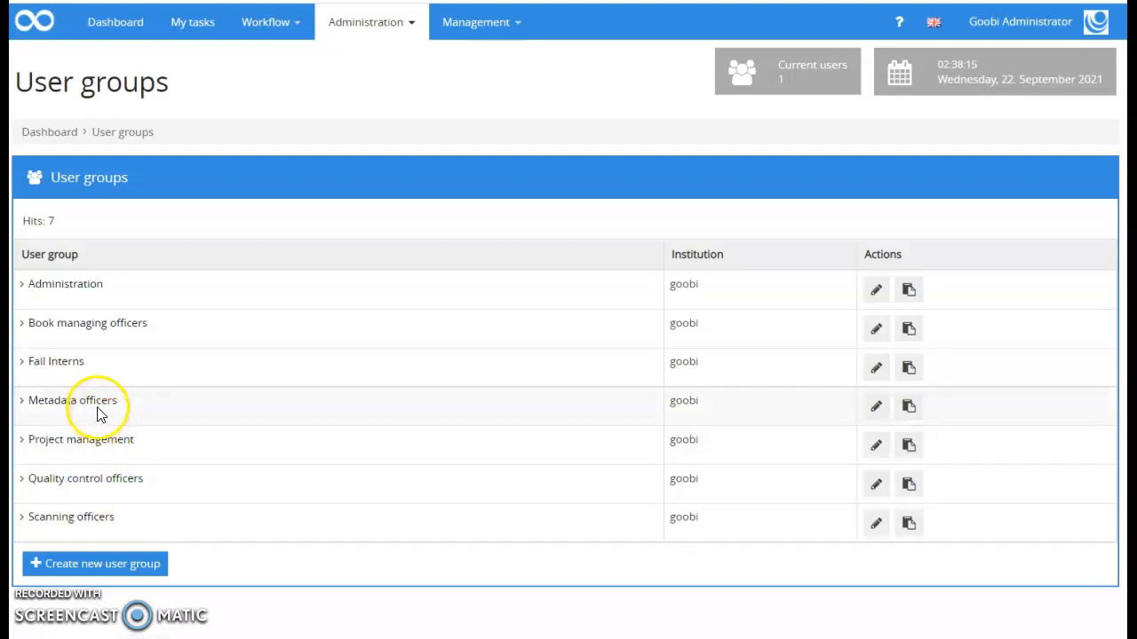
left_click(67, 366)
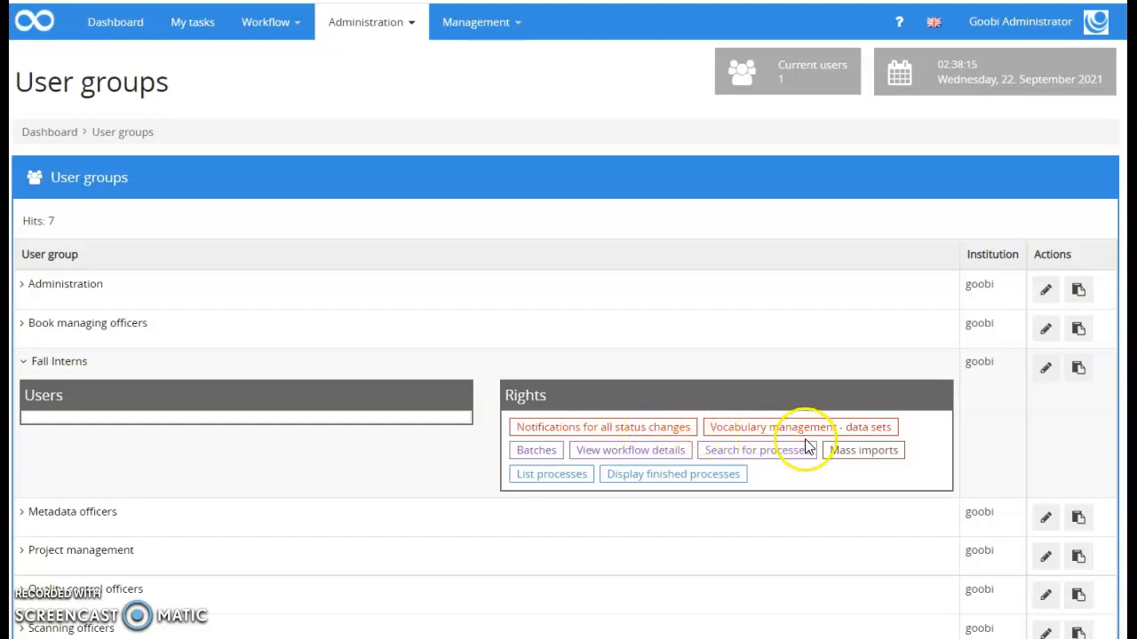
Edit Fall Interns, look through its assigned and available rights, and save it unchanged
left_click(1046, 371)
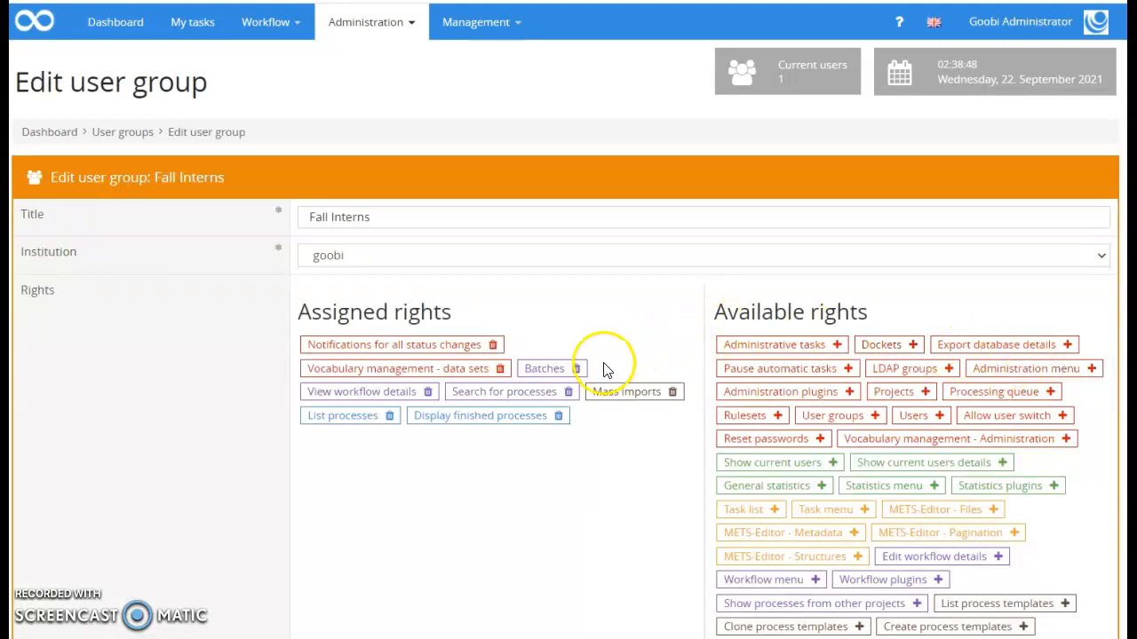
scroll(604, 386, "down", 1)
scroll(607, 391, "down", 1)
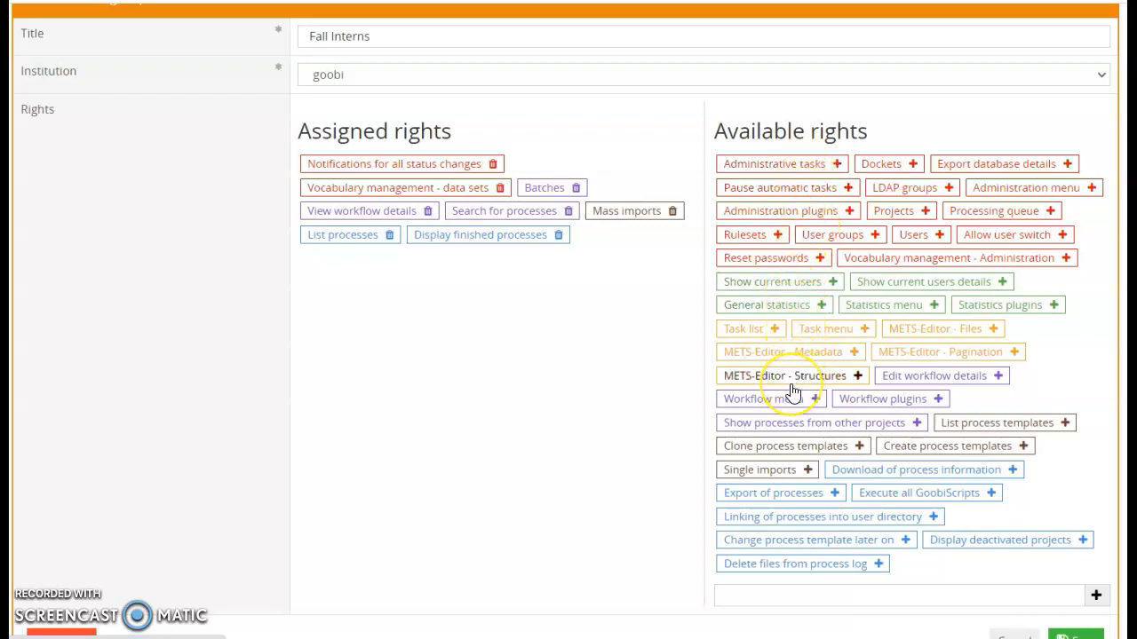
scroll(793, 393, "down", 1)
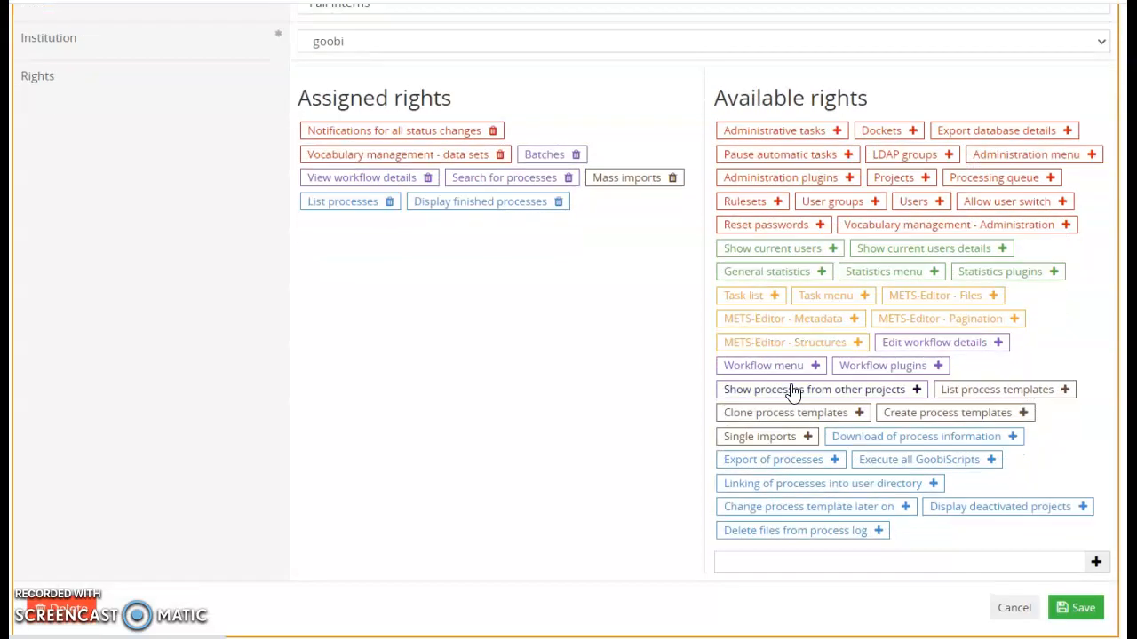
left_click(1082, 611)
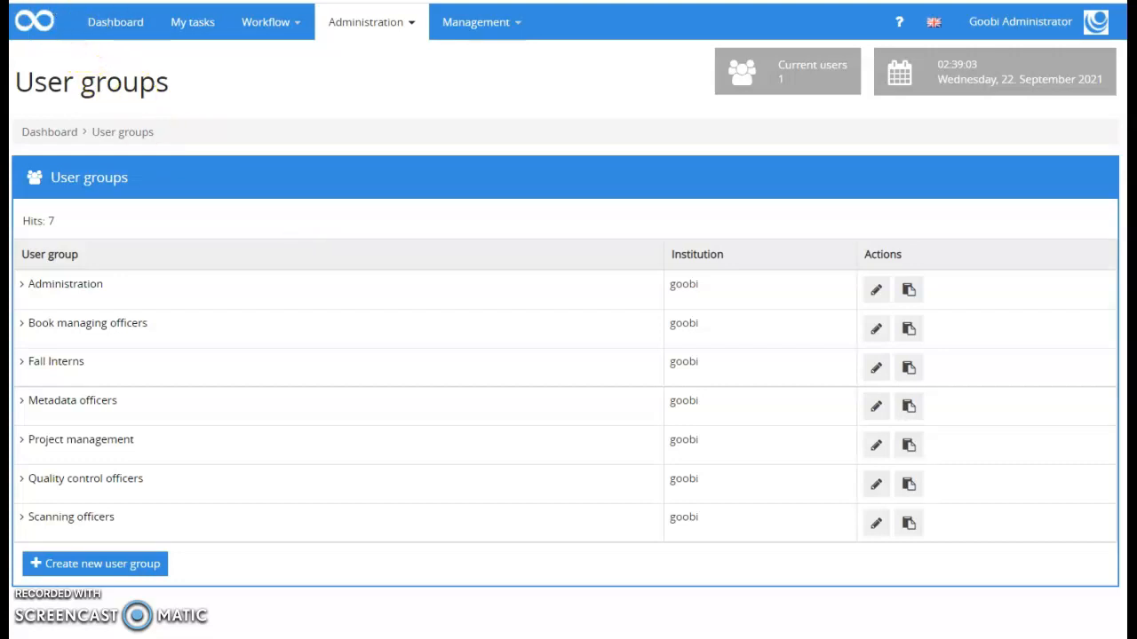
Choose Finished tasks per year from the Management statistics menu
left_click(499, 24)
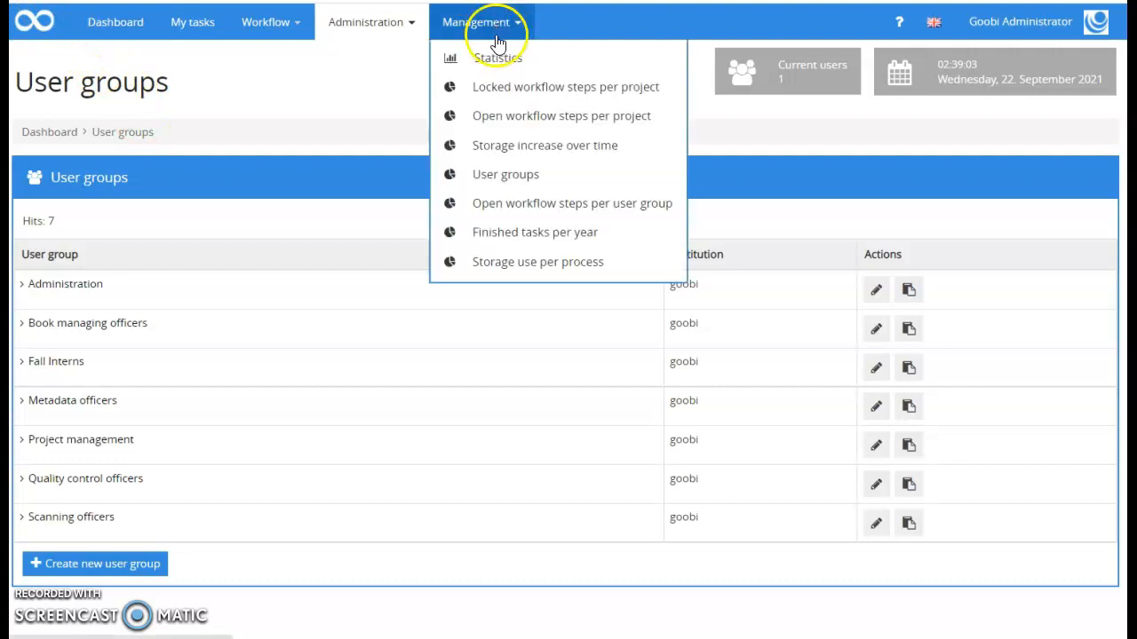
left_click(534, 232)
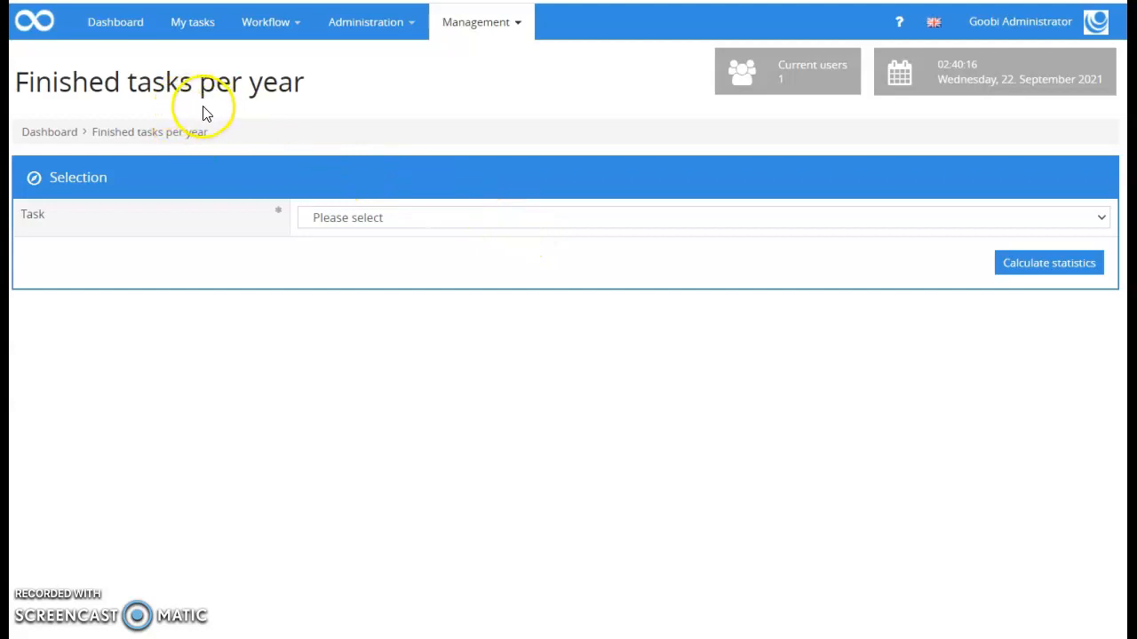
Calculate statistics for the Image processing task and review the 2019 table and bar chart
left_click(1102, 222)
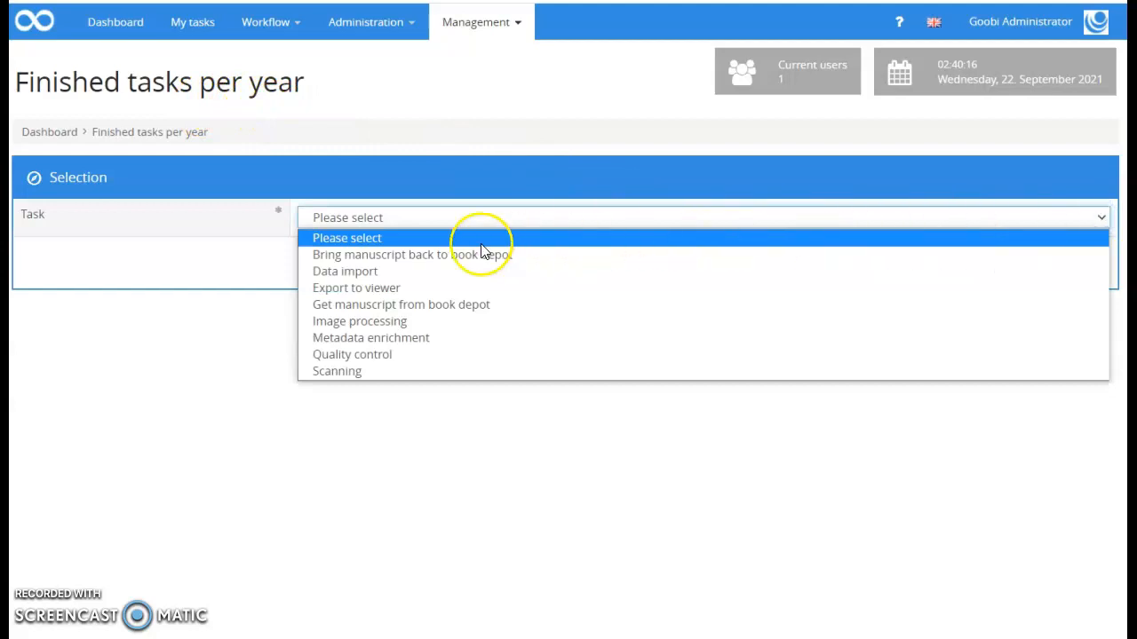
left_click(401, 323)
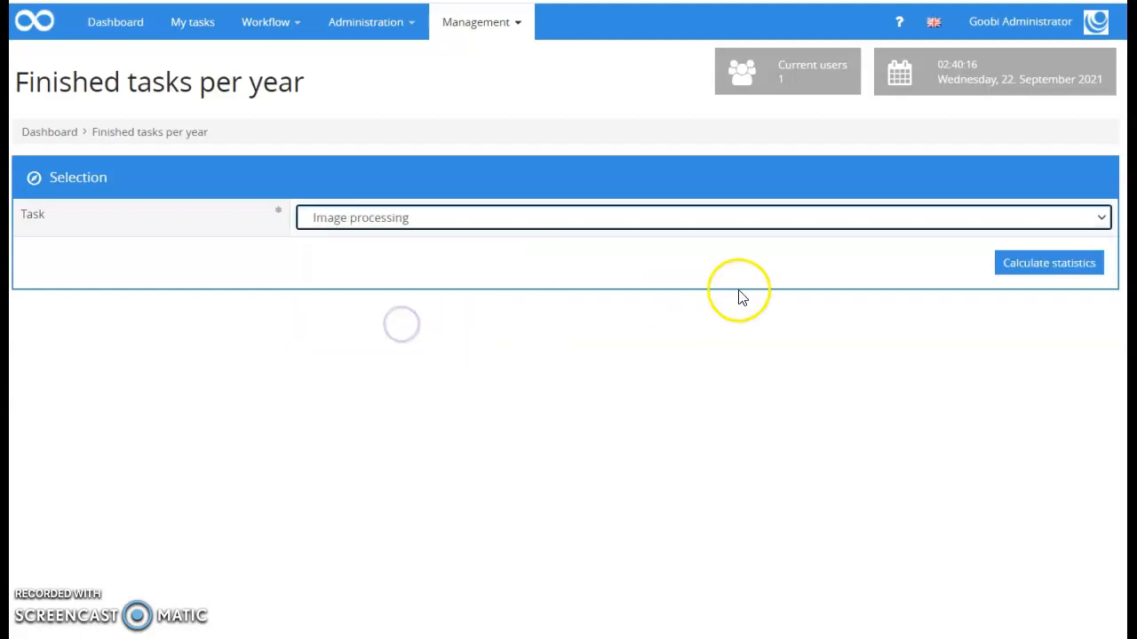
left_click(1024, 266)
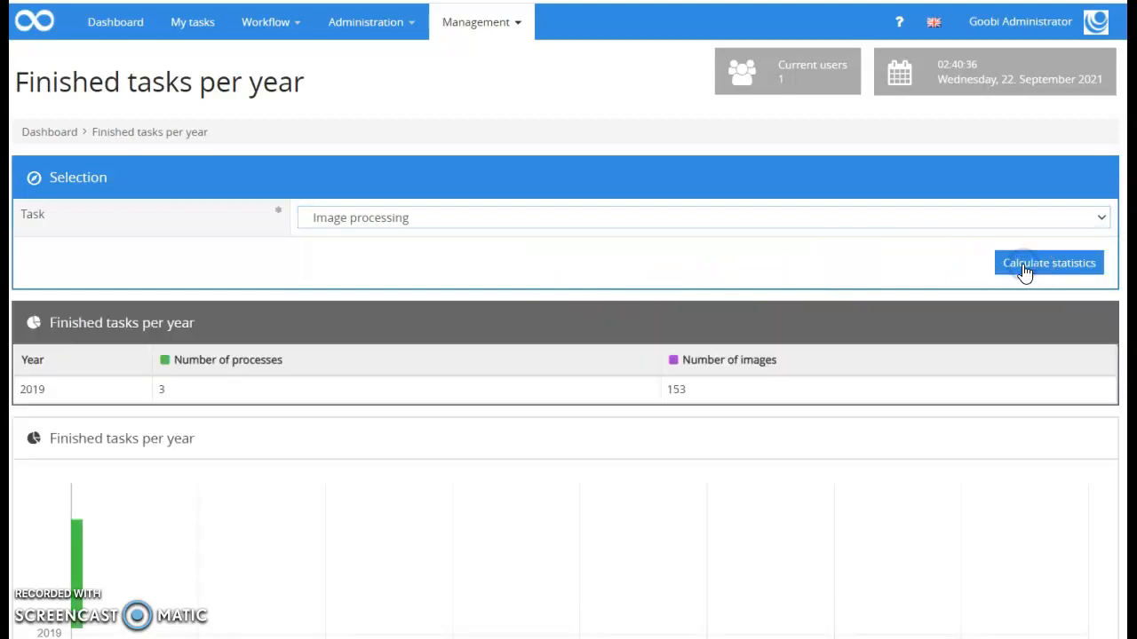
scroll(935, 324, "down", 1)
scroll(936, 324, "down", 2)
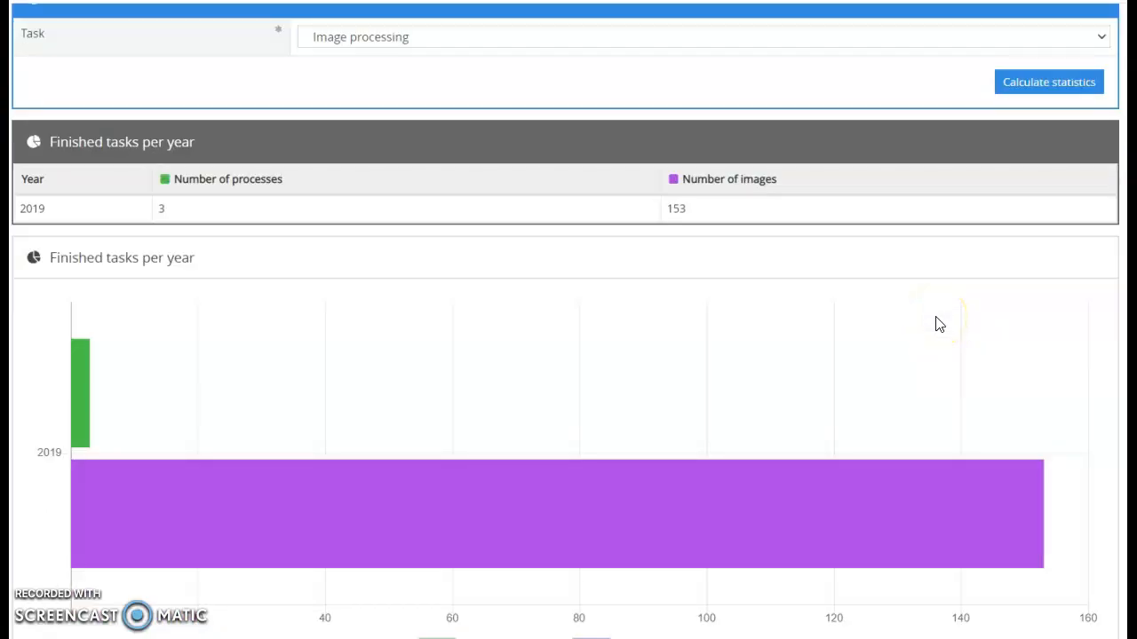
mouse_move(185, 479)
scroll(277, 180, "up", 2)
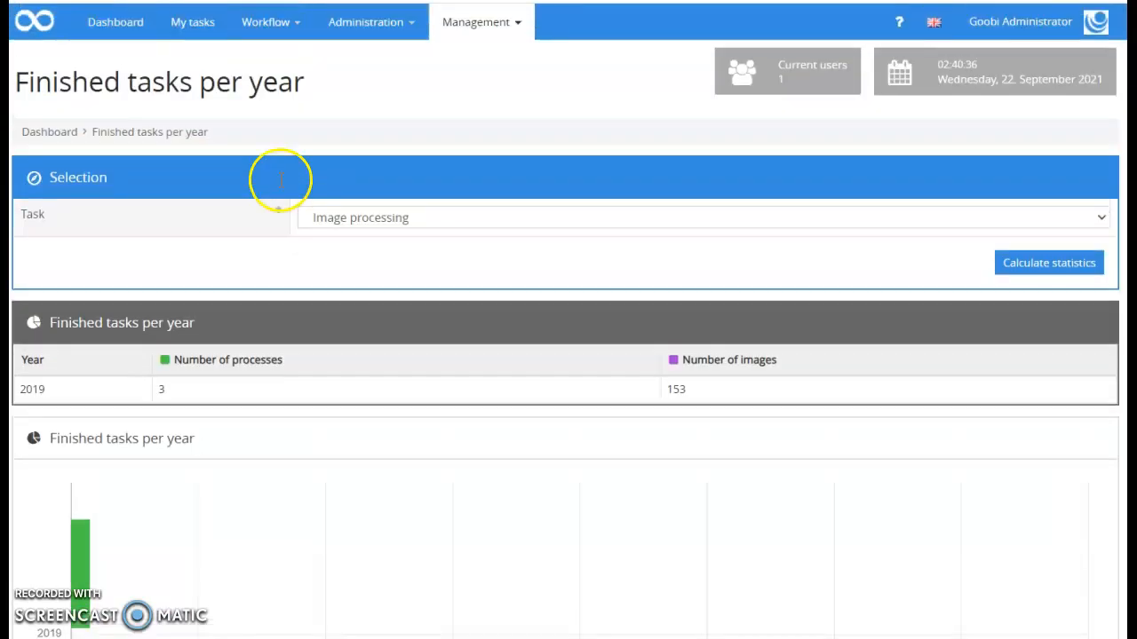
Go to Administration > Vocabulary management and start a new vocabulary
left_click(349, 27)
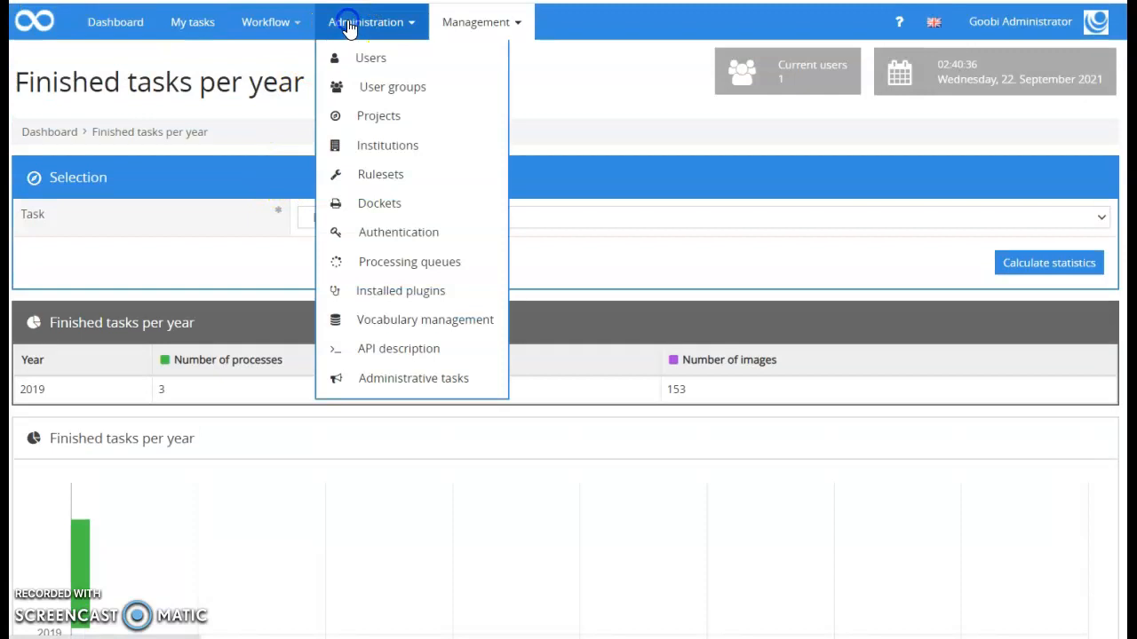
left_click(439, 329)
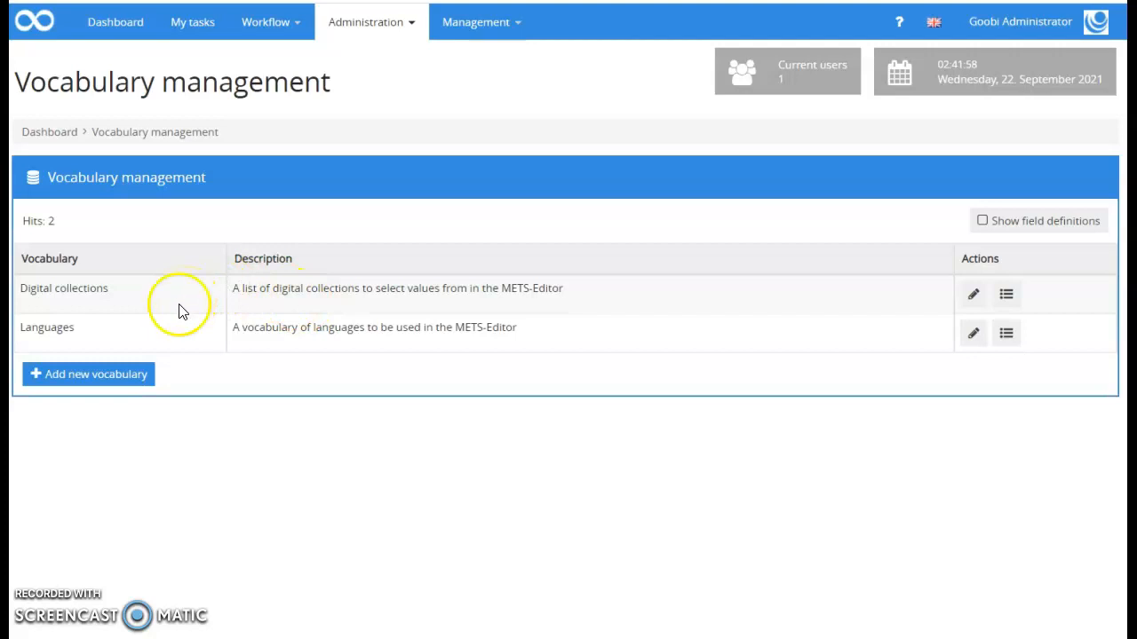
left_click(135, 383)
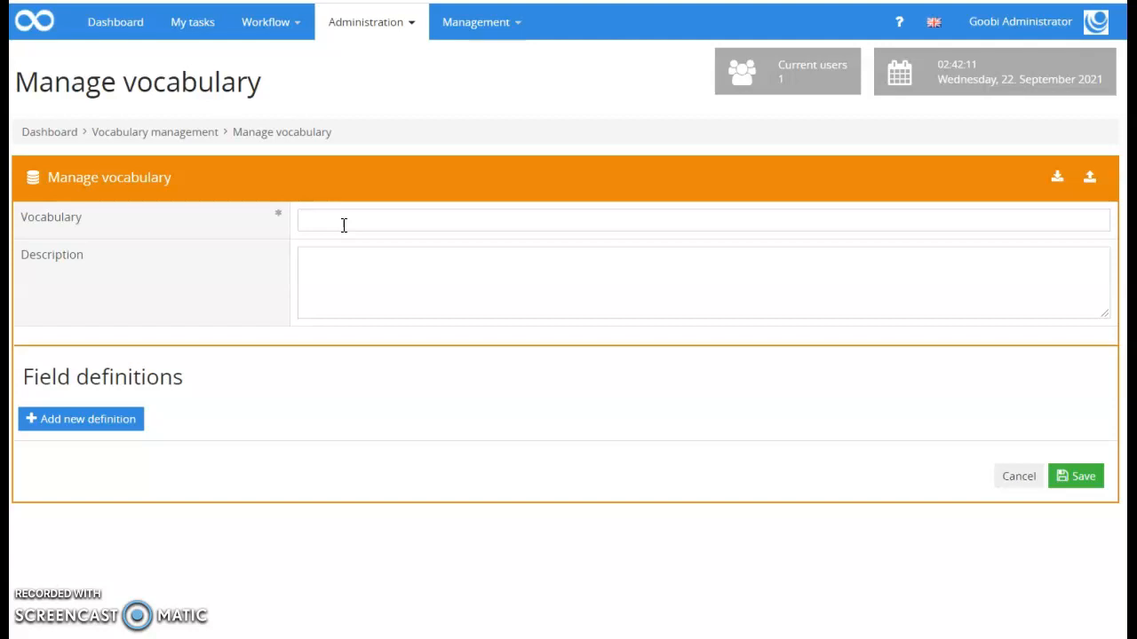
Return to the Vocabulary management list via the breadcrumb, leaving the new vocabulary unsaved
left_click(134, 79)
left_click(192, 134)
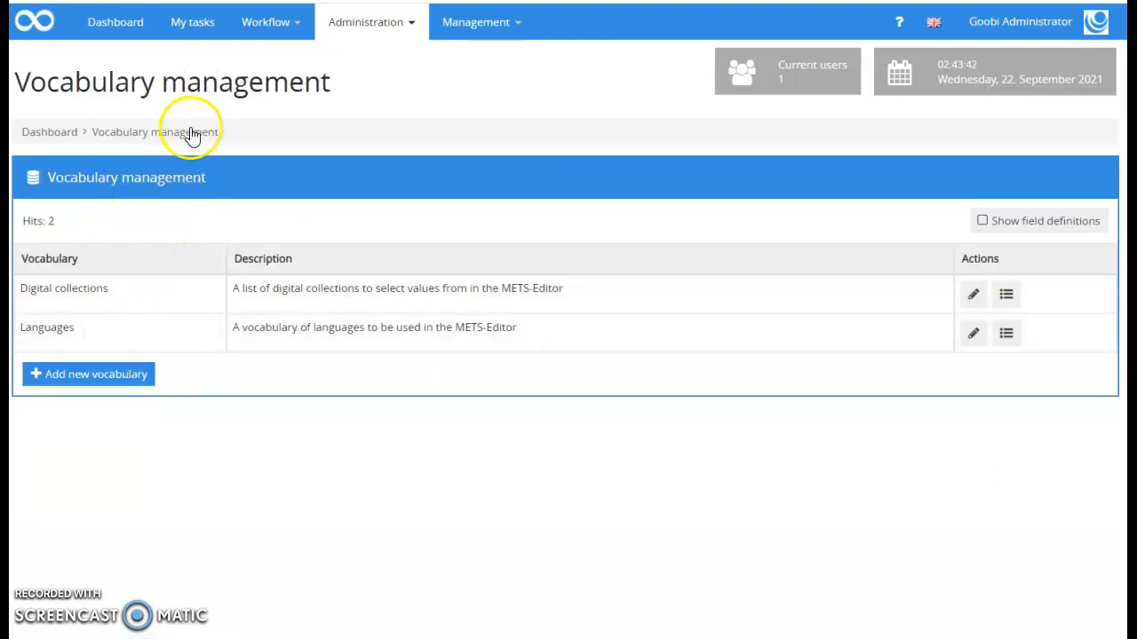
left_click(363, 25)
left_click(84, 375)
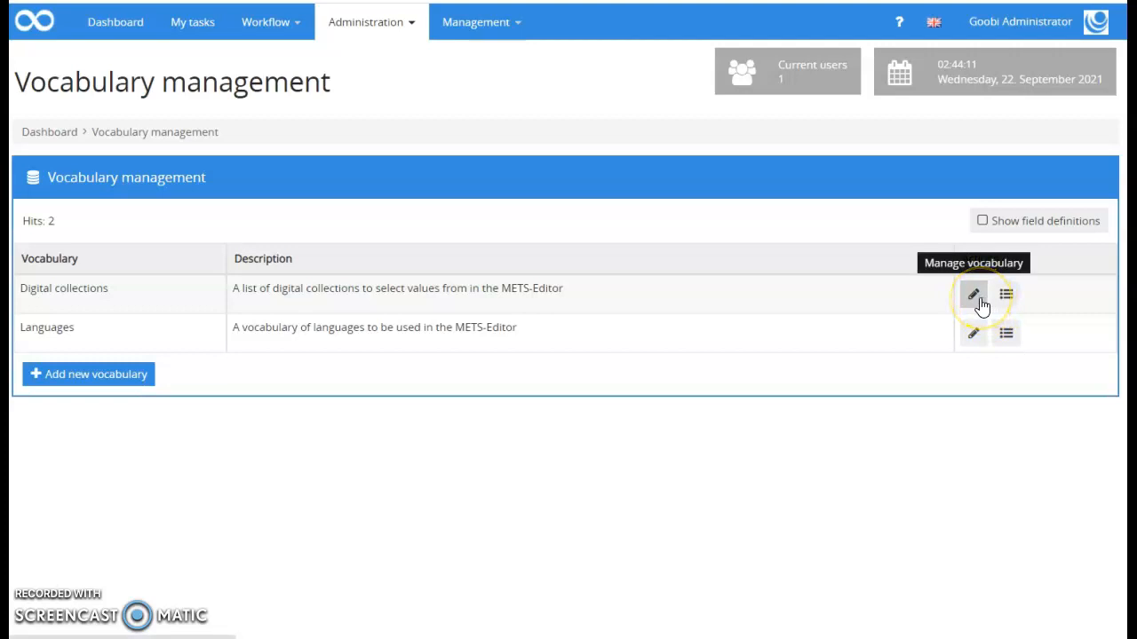
Edit the Digital collections vocabulary and check the Name field's language options, leaving language unset
left_click(975, 298)
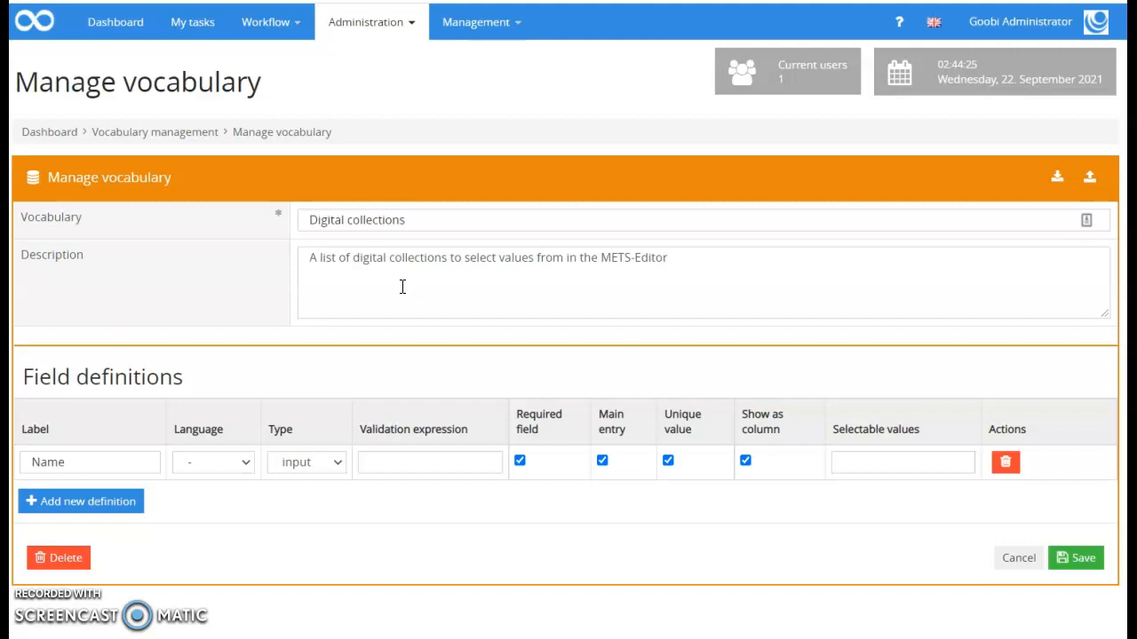
left_click(247, 463)
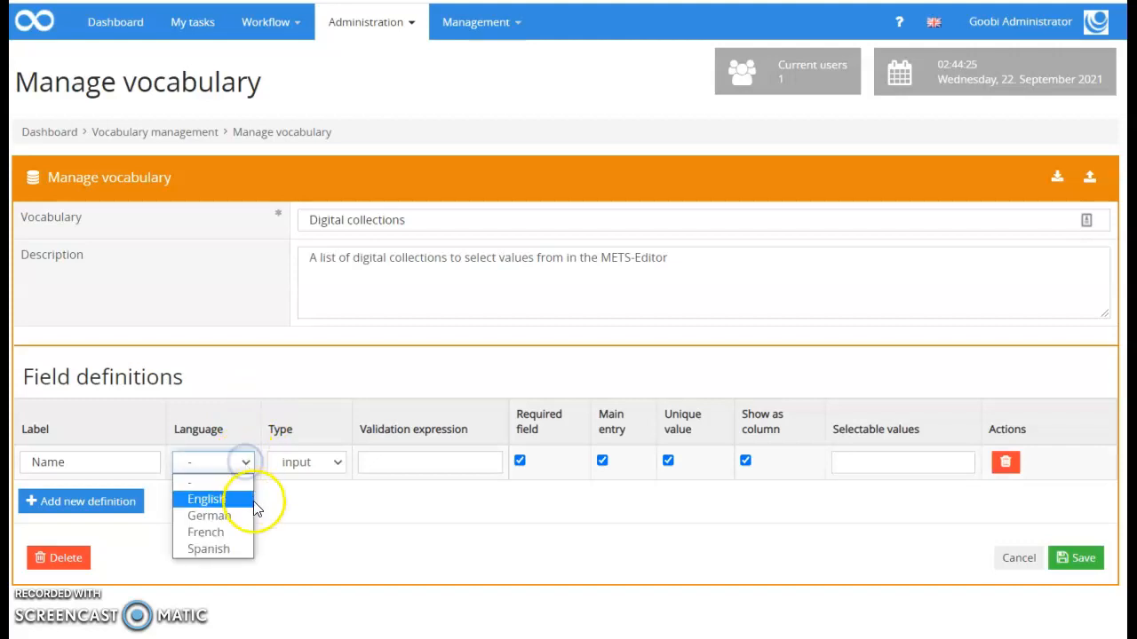
left_click(244, 377)
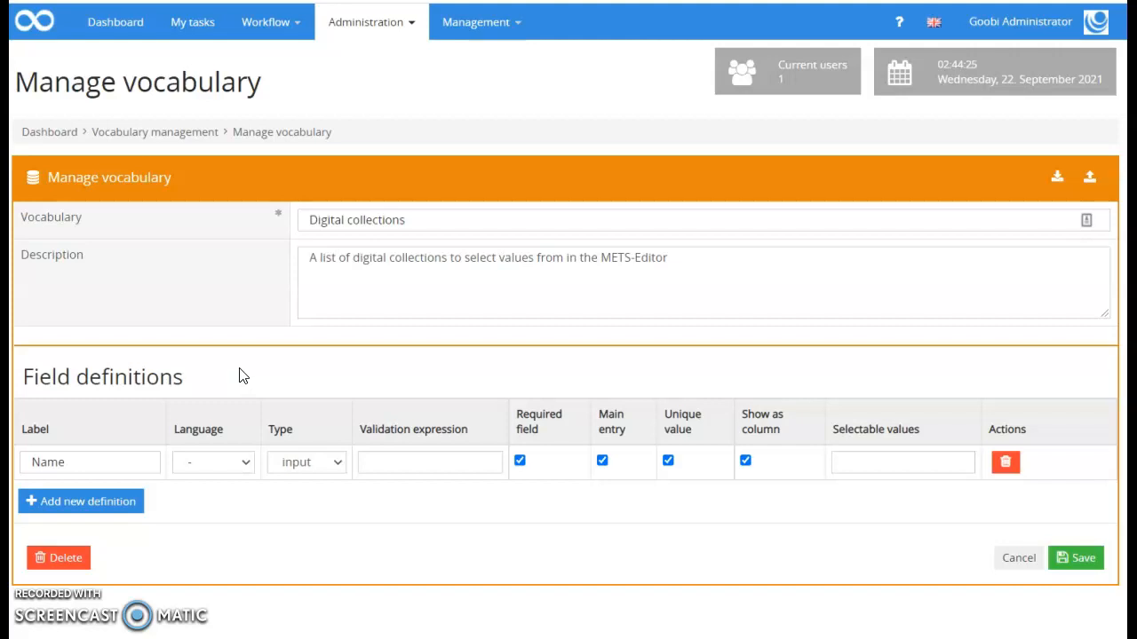
left_click(244, 463)
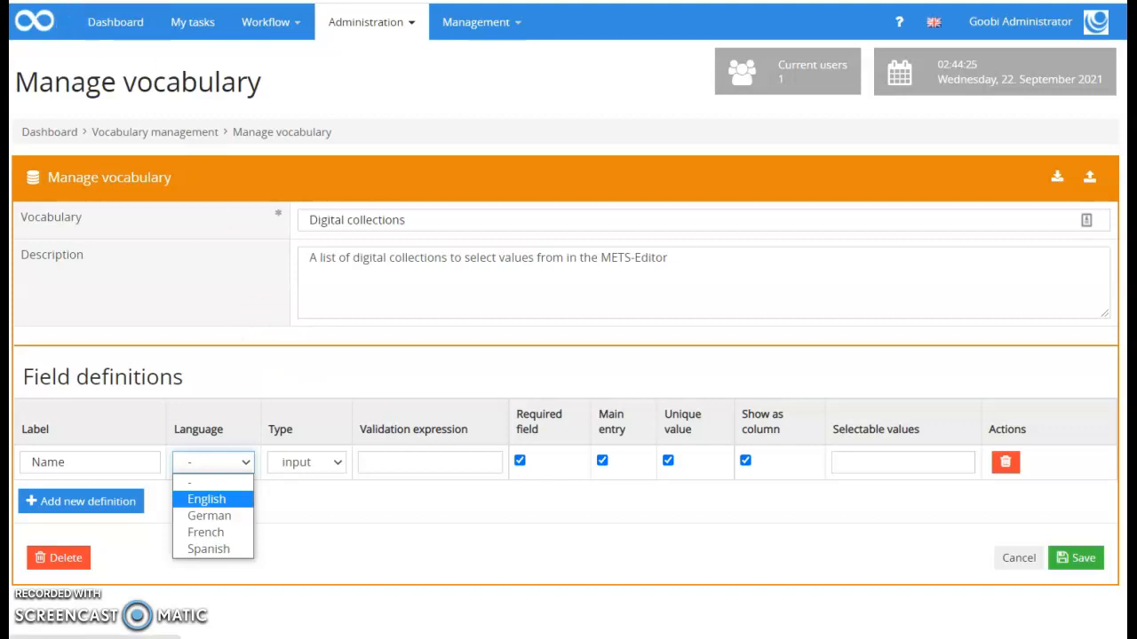
left_click(352, 189)
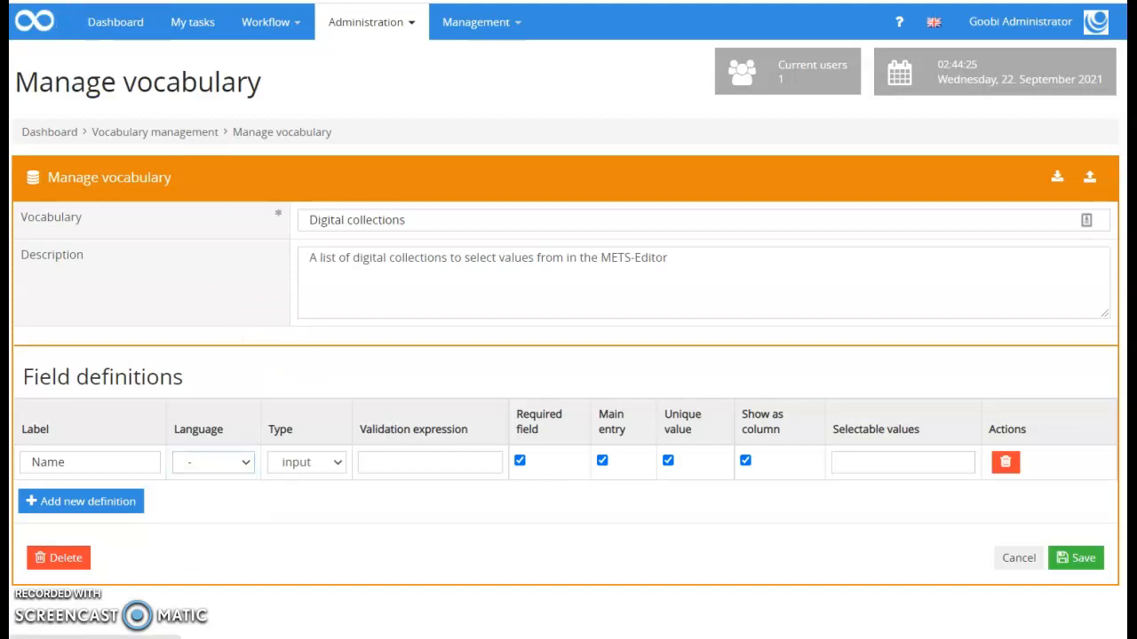
Leave the Digital collections vocabulary and go back to the Dashboard
left_click(102, 42)
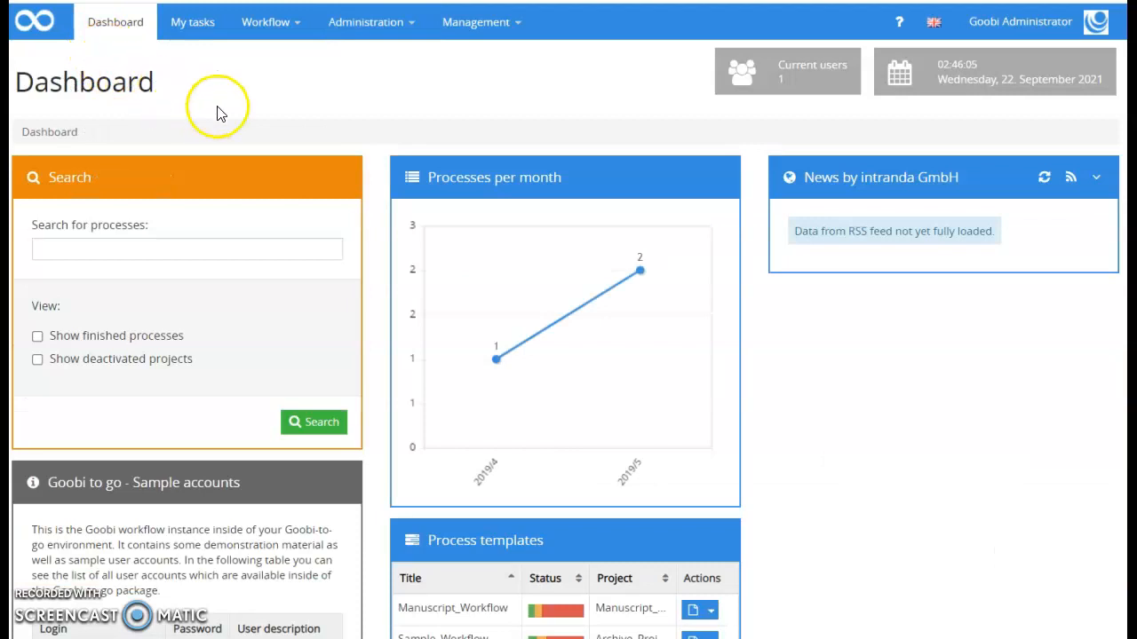